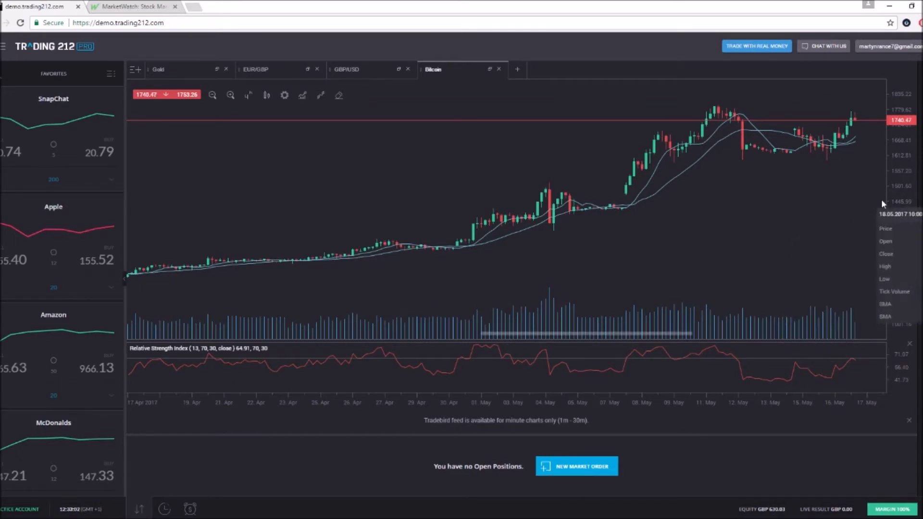
# Show the recent executed-order messages, then check the Windows clock and calendar
pyautogui.click(920, 201)
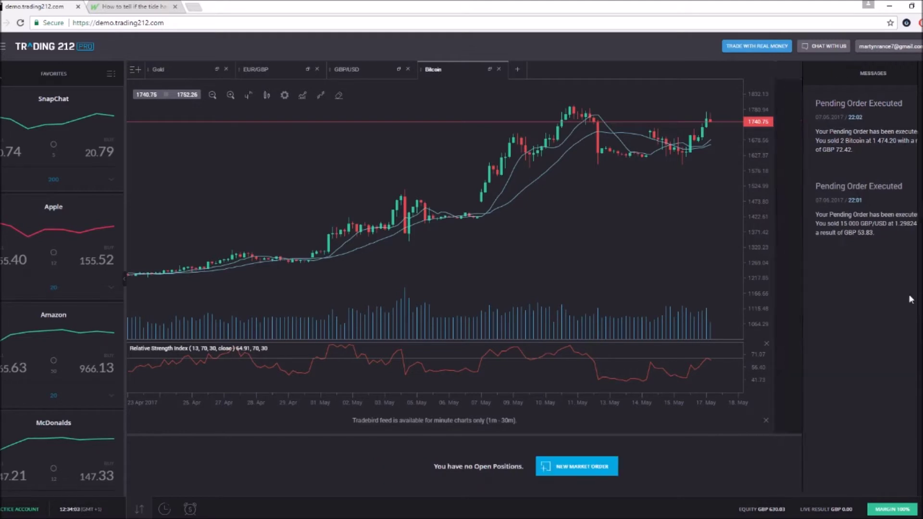
pyautogui.press('super+alt+d')
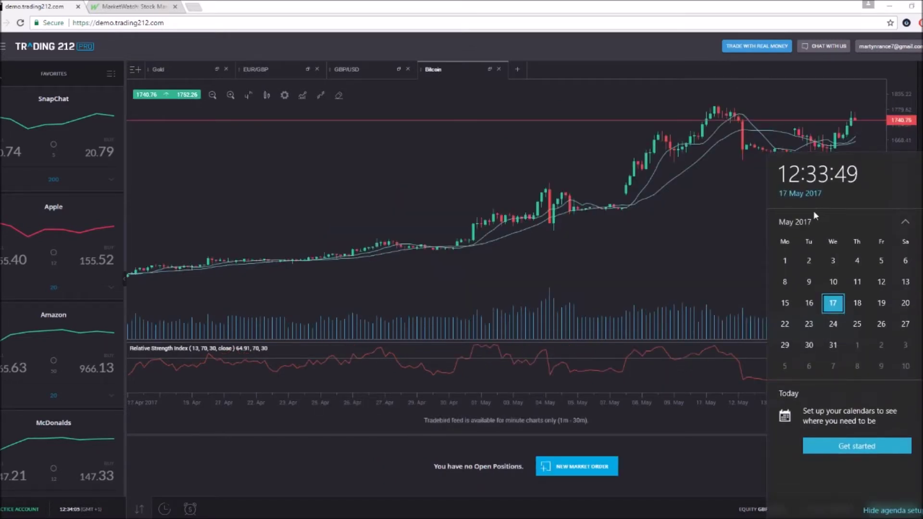
pyautogui.click(592, 291)
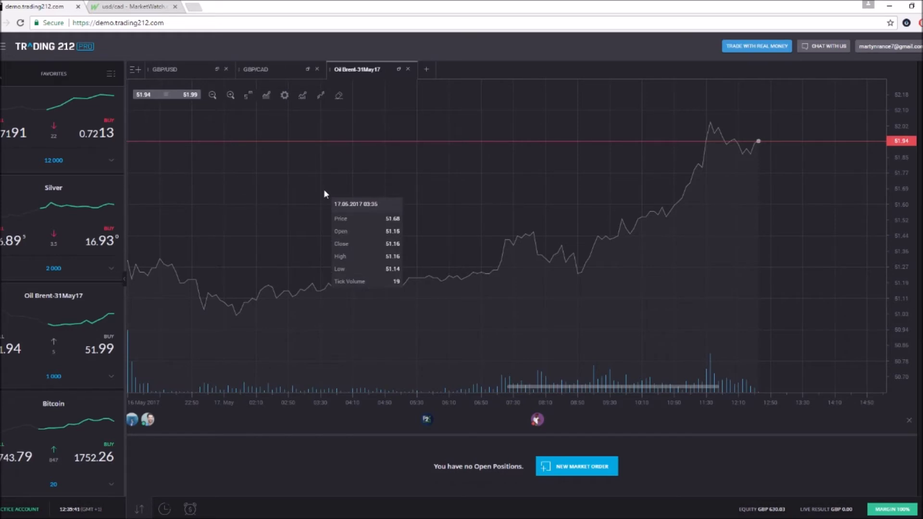
# Set the Oil Brent-31May17 chart to the 1-hour timeframe and pan toward the latest prices
pyautogui.click(248, 95)
pyautogui.click(243, 238)
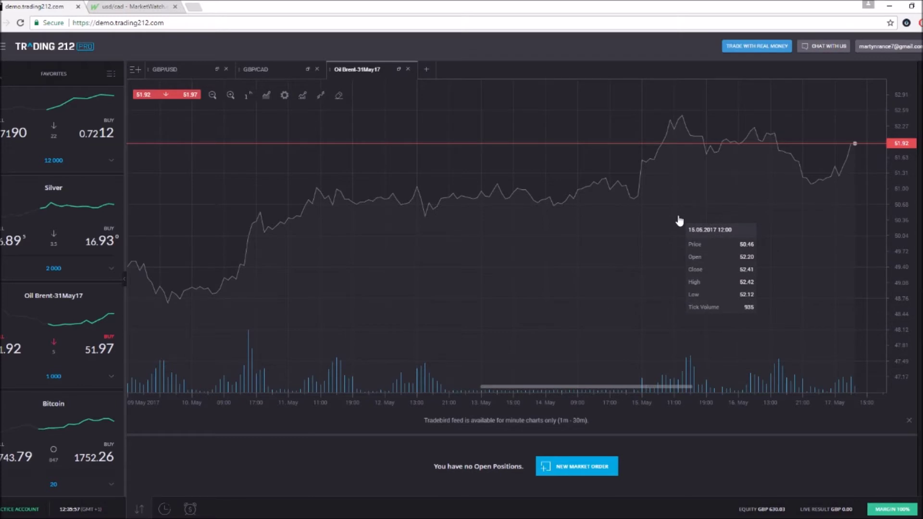
pyautogui.moveTo(648, 178); pyautogui.dragTo(491, 187)
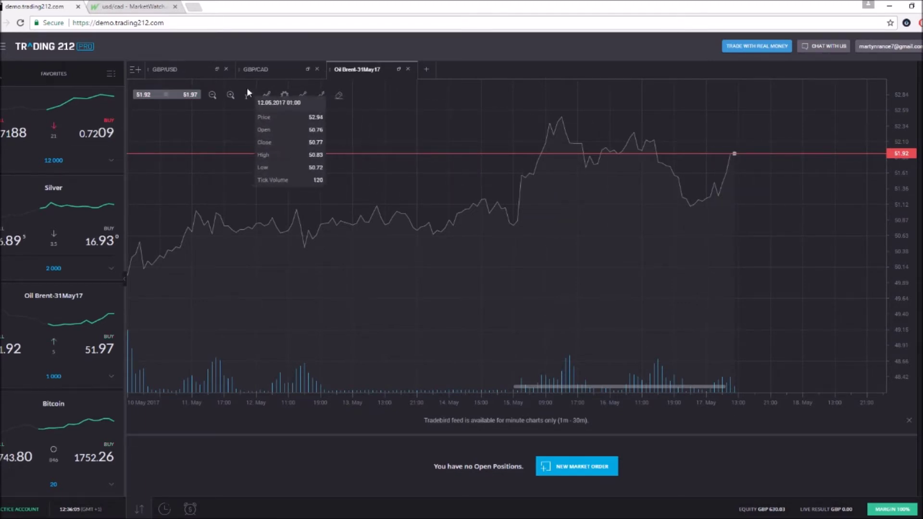
pyautogui.click(191, 70)
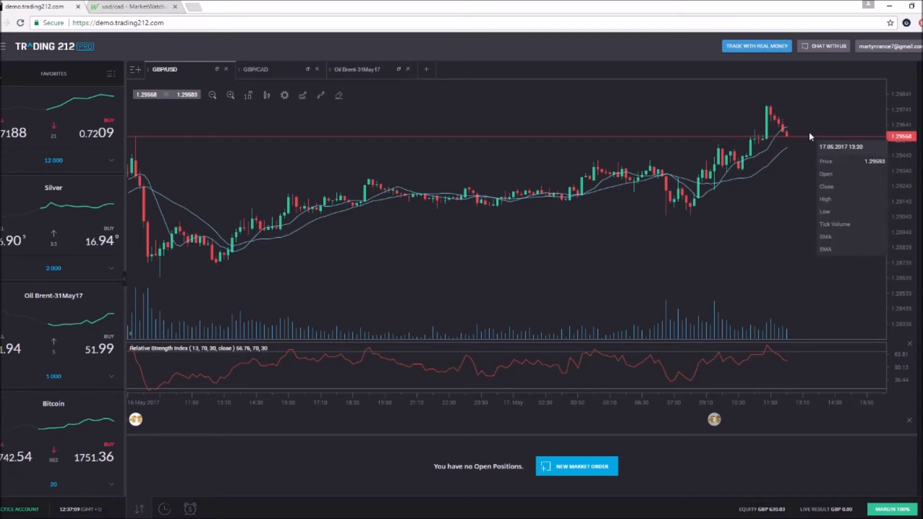
# Move from the GBP/USD candlestick chart to the GBP/CAD chart tab
pyautogui.click(284, 74)
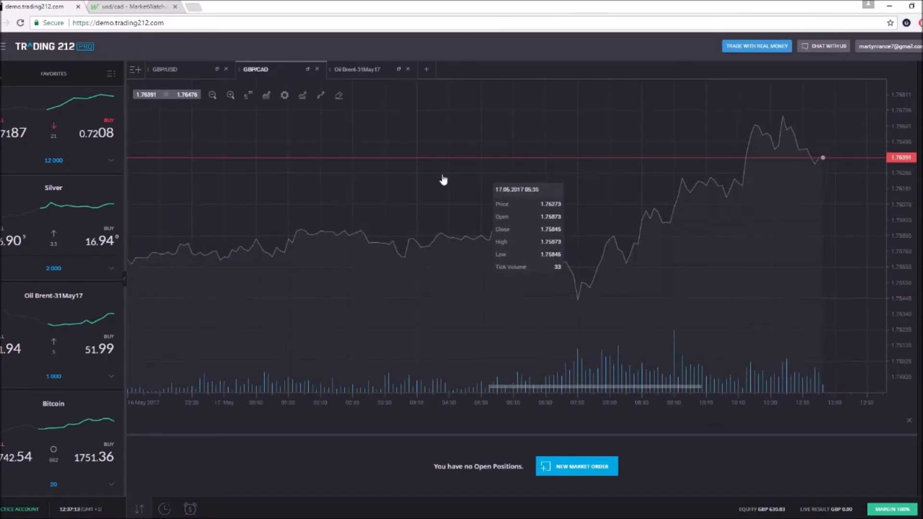
# Apply the PRO chart template to both the GBP/CAD and Oil Brent-31May17 charts
pyautogui.click(285, 98)
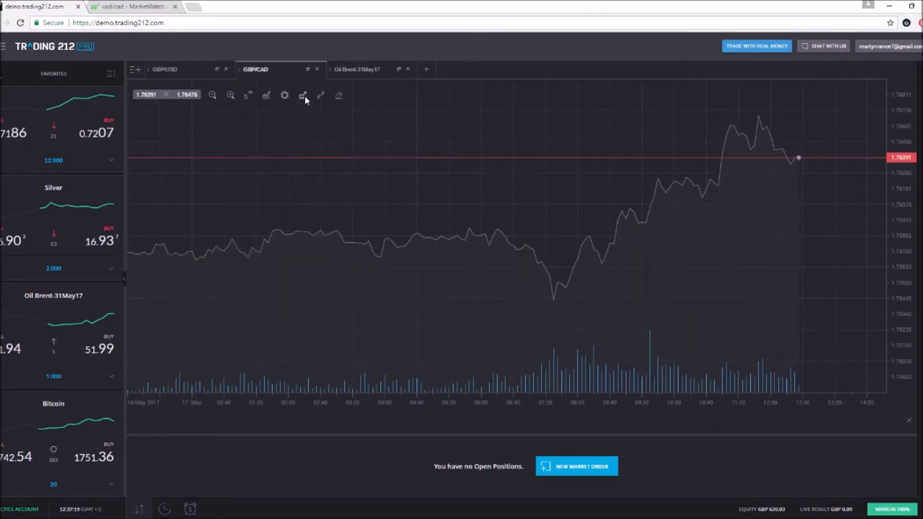
pyautogui.click(304, 96)
pyautogui.click(302, 151)
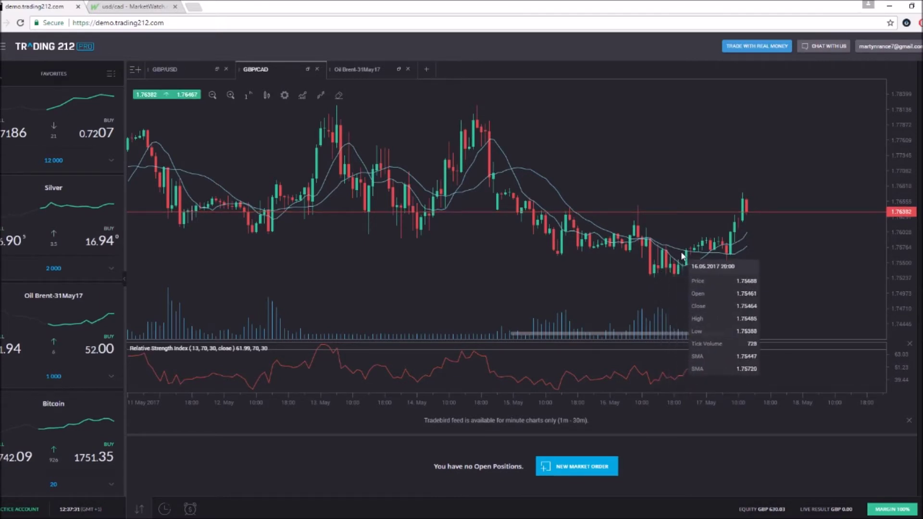
pyautogui.click(370, 72)
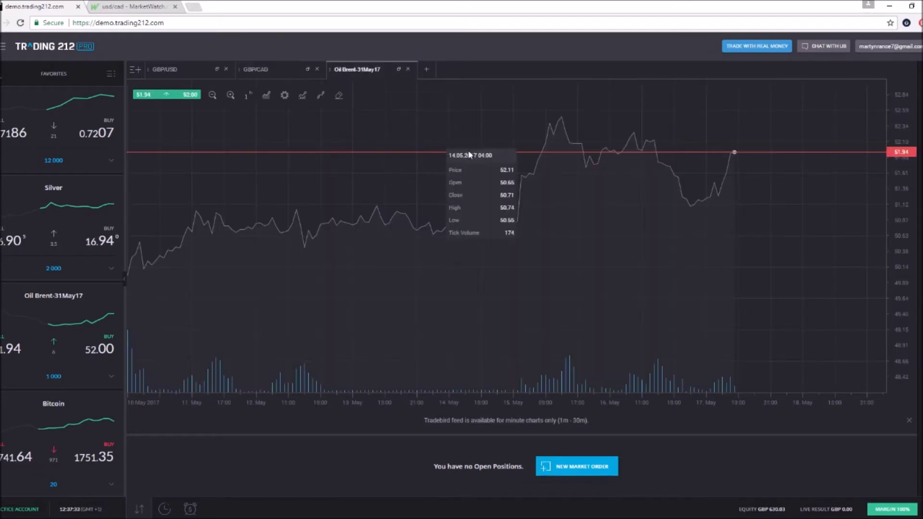
pyautogui.click(303, 97)
pyautogui.click(306, 148)
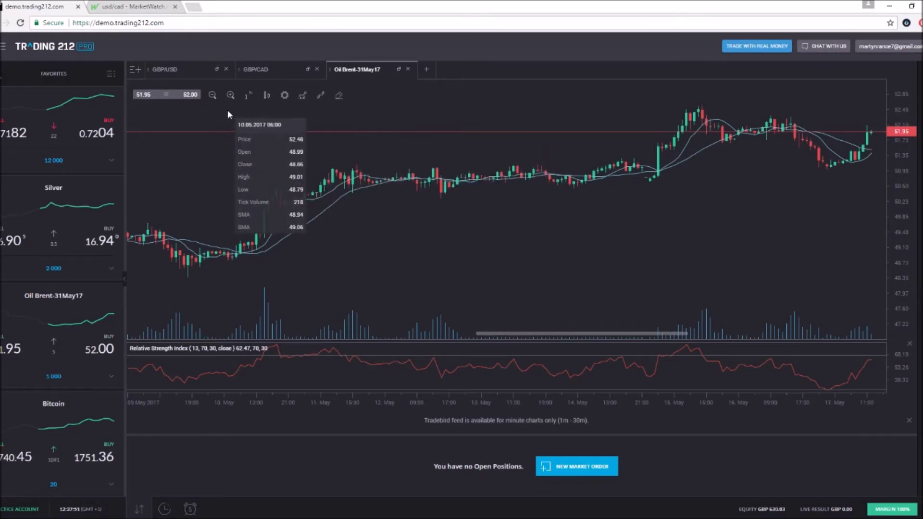
# On the CNBC oil page, read and highlight the opening bullets about US crude stocks
pyautogui.click(128, 6)
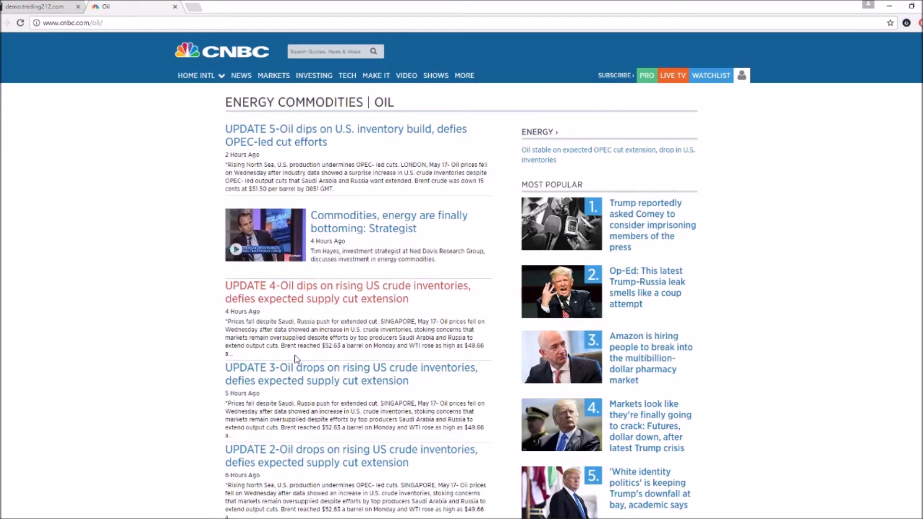
pyautogui.scroll(-5, 253, 370)
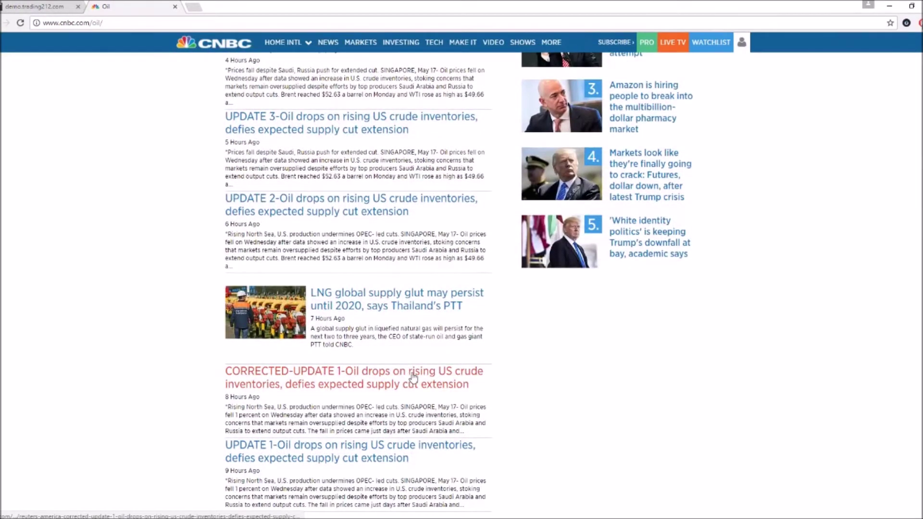
pyautogui.scroll(4, 317, 380)
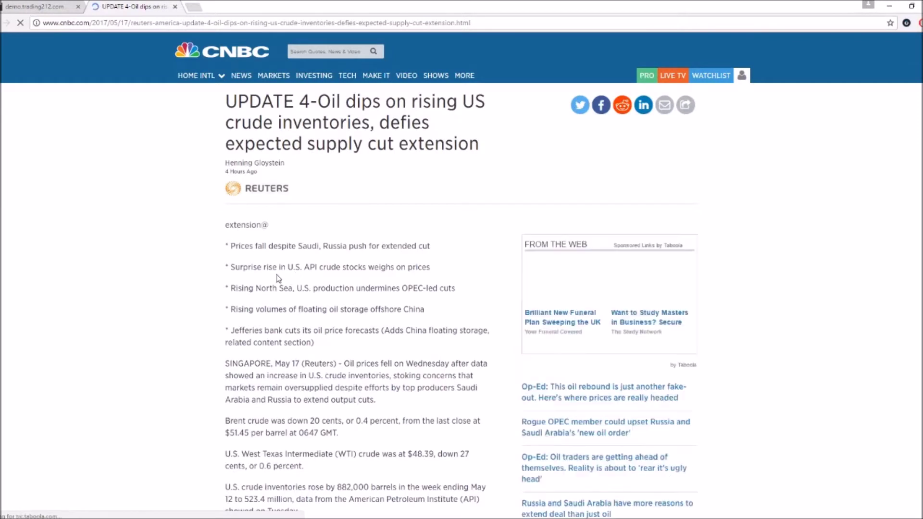
pyautogui.moveTo(262, 247); pyautogui.dragTo(424, 249)
pyautogui.click(313, 268)
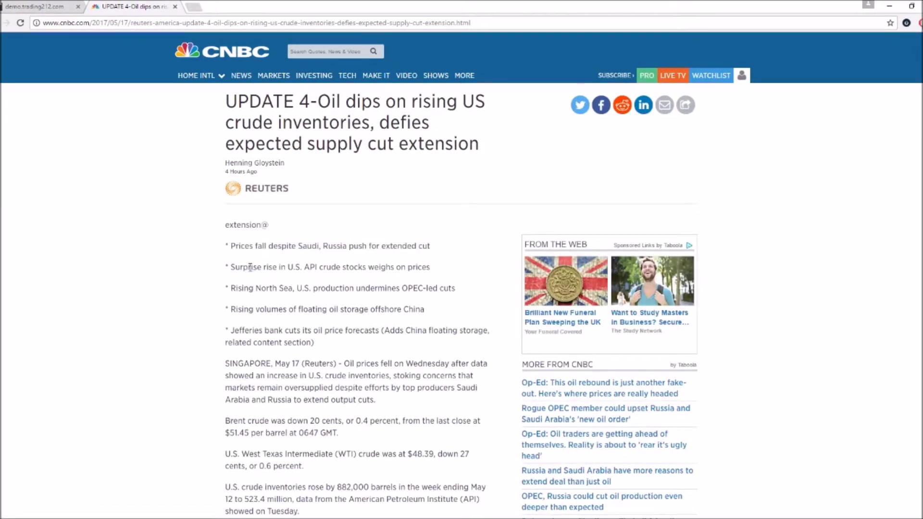
pyautogui.moveTo(249, 267); pyautogui.dragTo(413, 268)
pyautogui.click(406, 281)
# Read further to the Brent crude price line, then return to Trading 212
pyautogui.scroll(-3, 169, 308)
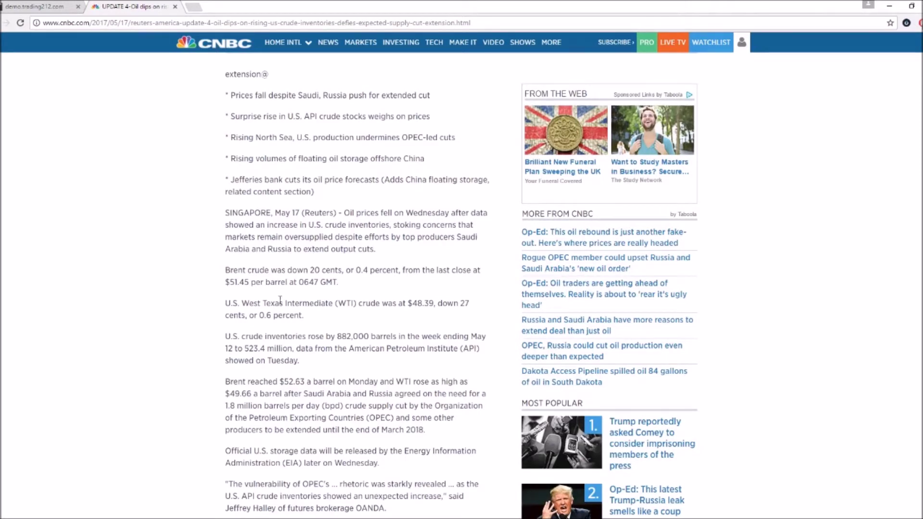
pyautogui.moveTo(294, 283); pyautogui.dragTo(371, 271)
pyautogui.click(328, 284)
pyautogui.click(358, 314)
pyautogui.click(48, 6)
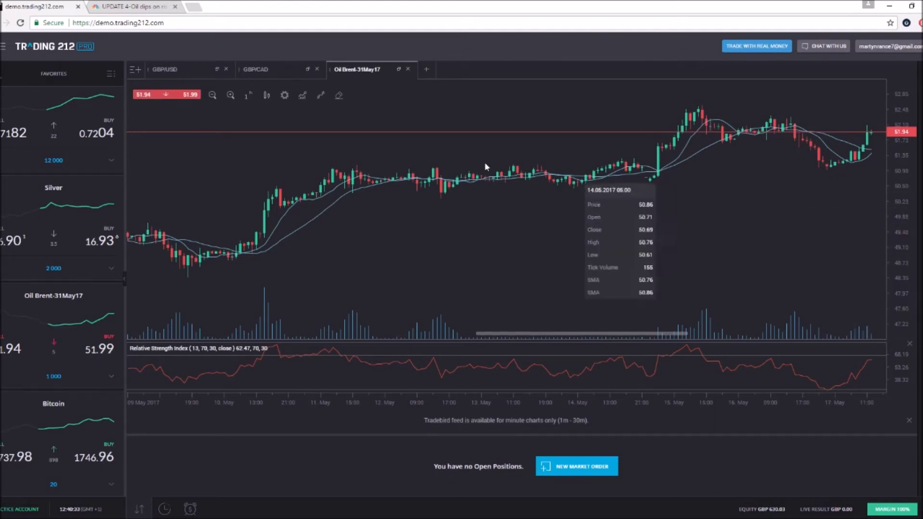
# Switch from the Oil Brent chart to the GBP/CAD candlestick chart tab
pyautogui.click(287, 72)
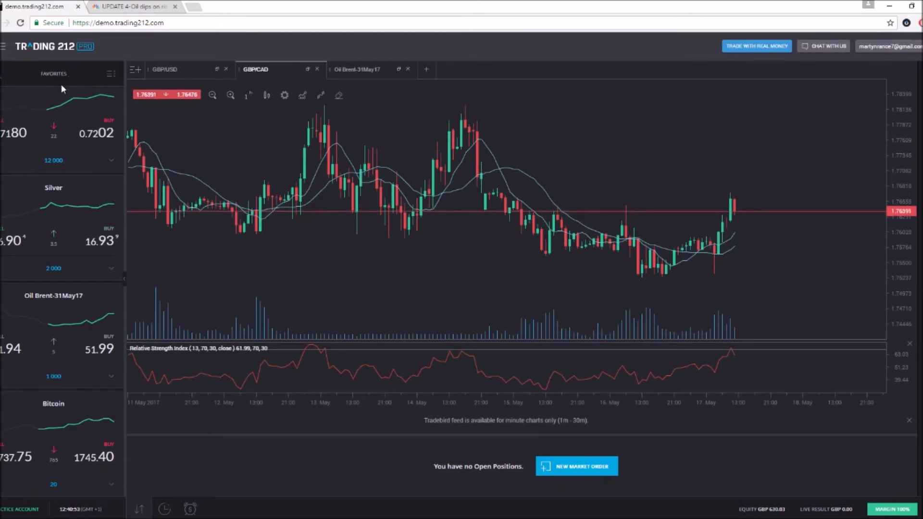
# Search for cadjpy and open a CAD/JPY chart tab
pyautogui.click(54, 73)
pyautogui.write('cadjpy')
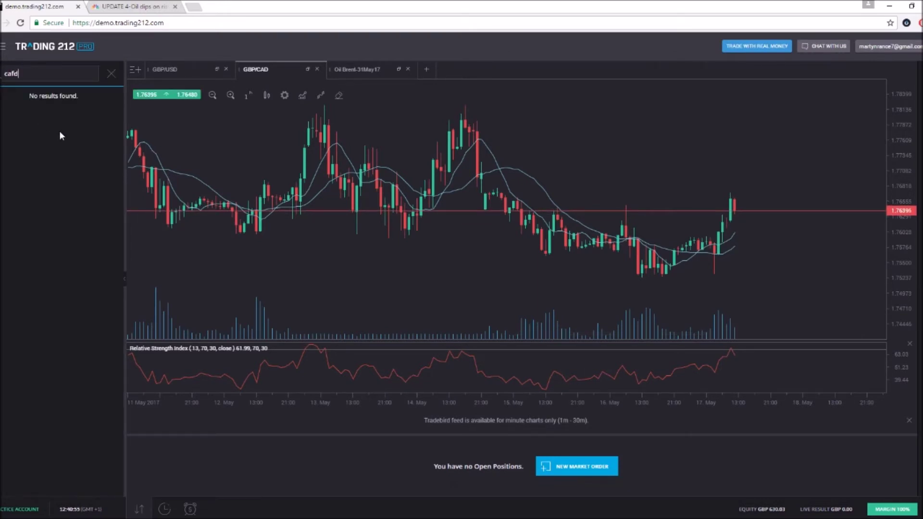
pyautogui.press('Return')
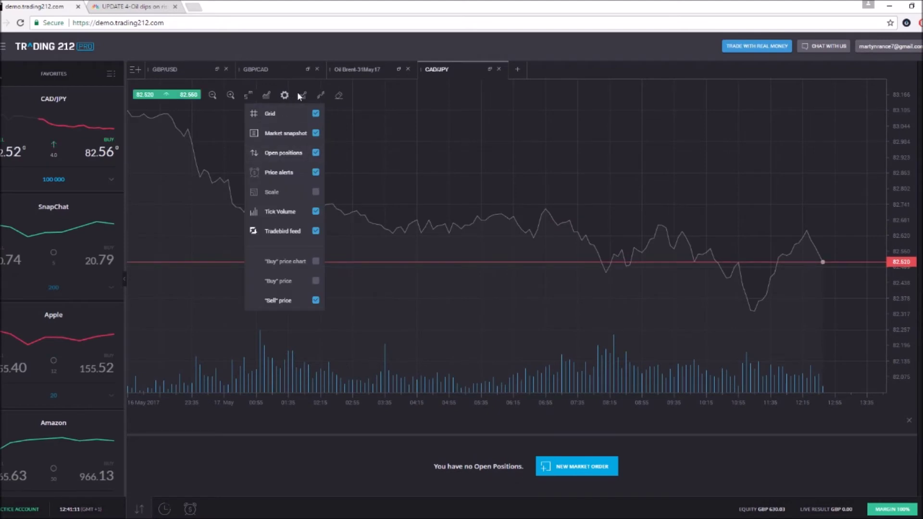
# Apply the PRO template to the CAD/JPY chart and shift it along the time range
pyautogui.moveTo(302, 98)
pyautogui.click(308, 152)
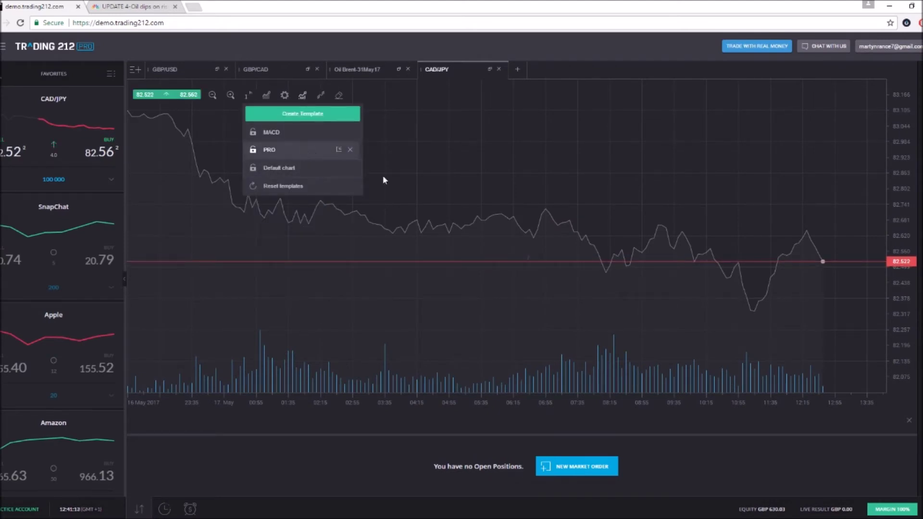
pyautogui.scroll(-2, 630, 227)
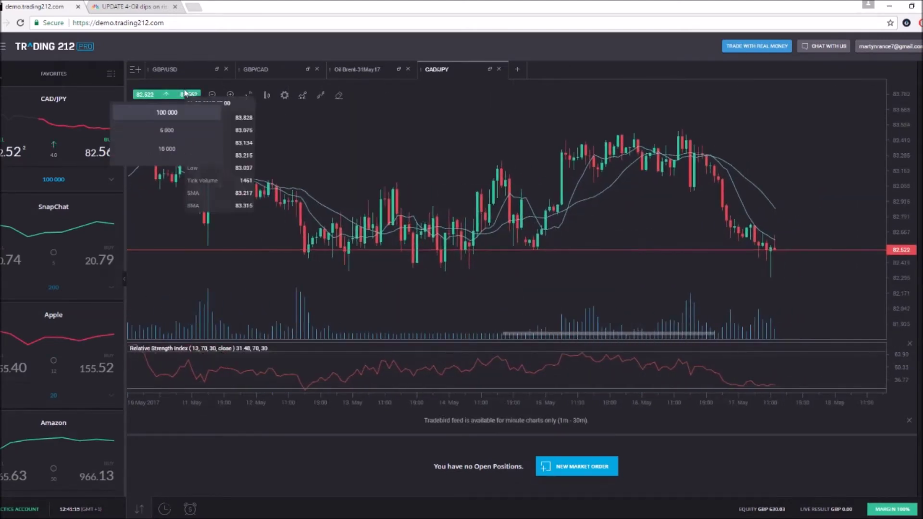
pyautogui.moveTo(269, 177); pyautogui.dragTo(304, 158)
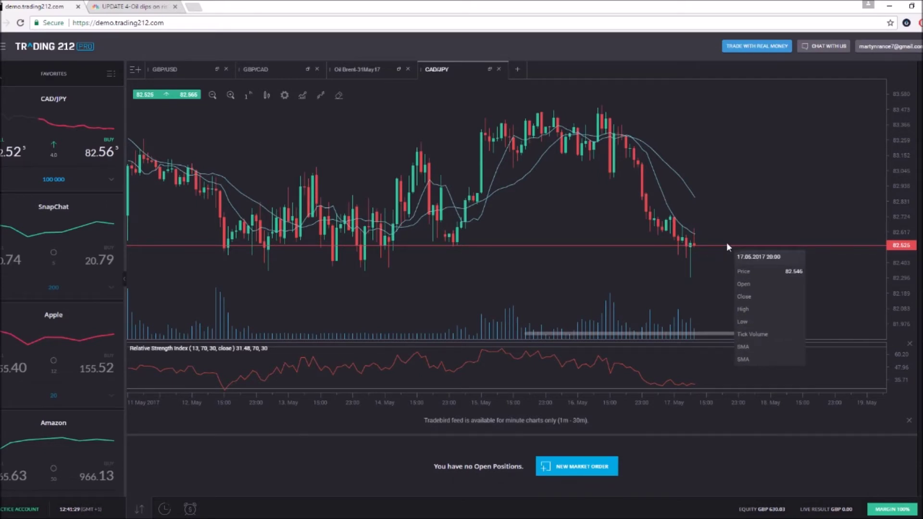
# Return to the CNBC oil article and read its first bullet and body text
pyautogui.click(126, 8)
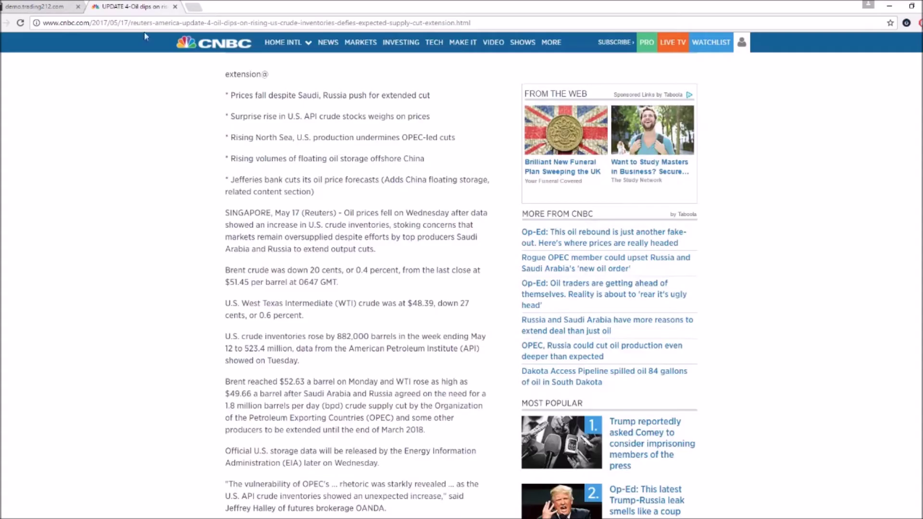
pyautogui.scroll(3, 234, 182)
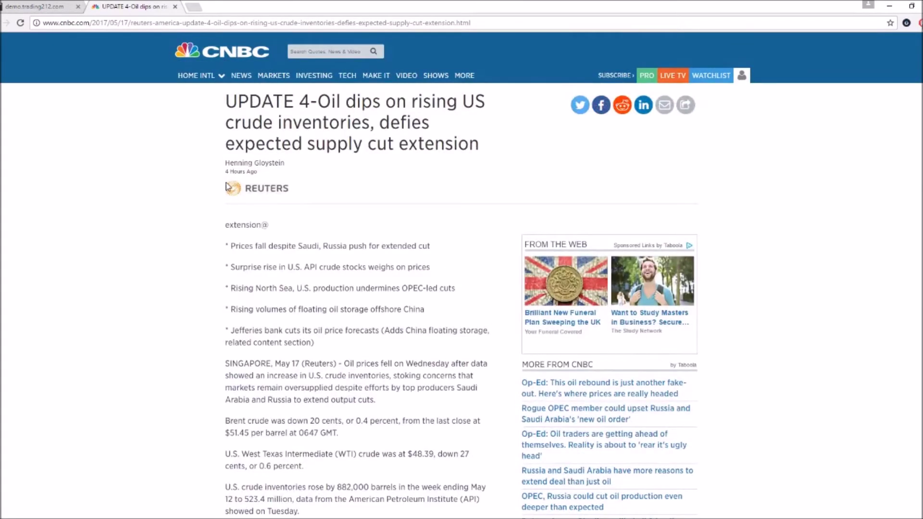
pyautogui.moveTo(241, 245); pyautogui.dragTo(414, 247)
pyautogui.click(413, 245)
pyautogui.scroll(-3, 391, 237)
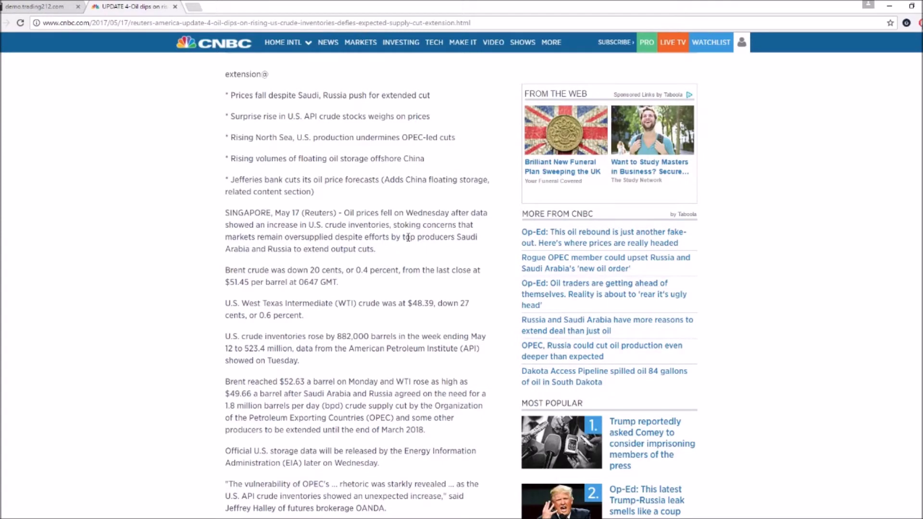
pyautogui.scroll(1, 409, 239)
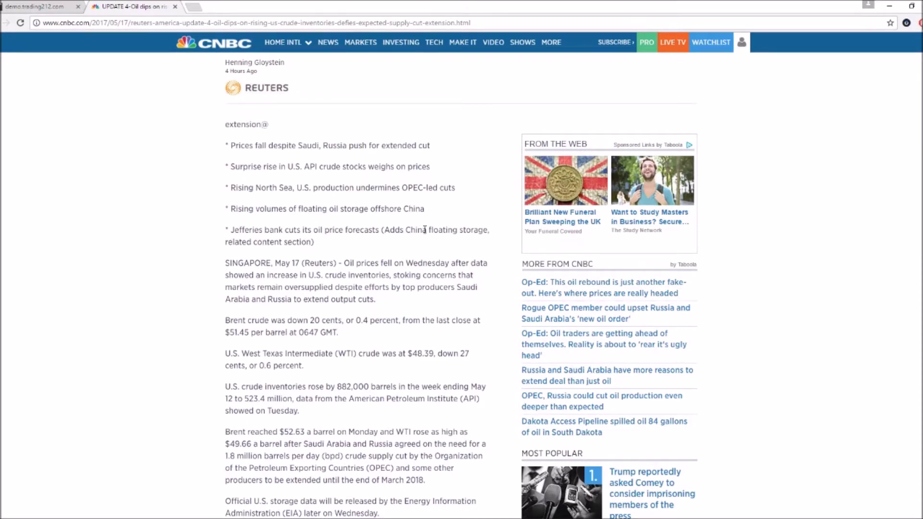
pyautogui.moveTo(212, 121); pyautogui.dragTo(367, 271)
pyautogui.scroll(1, 367, 271)
pyautogui.click(368, 323)
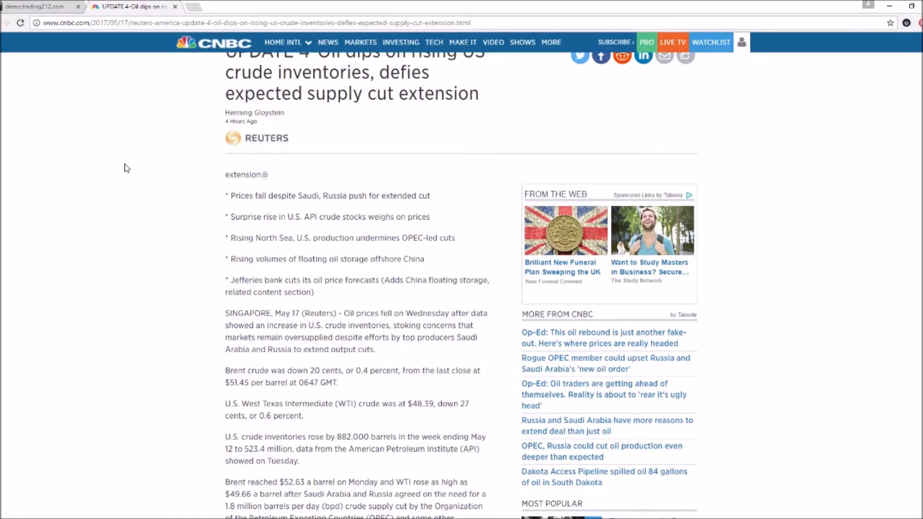
# Highlight the headline and byline while reading, then go back to the Trading 212 demo
pyautogui.moveTo(225, 54); pyautogui.dragTo(310, 93)
pyautogui.click(245, 118)
pyautogui.moveTo(234, 113); pyautogui.dragTo(278, 112)
pyautogui.click(220, 178)
pyautogui.scroll(-4, 344, 353)
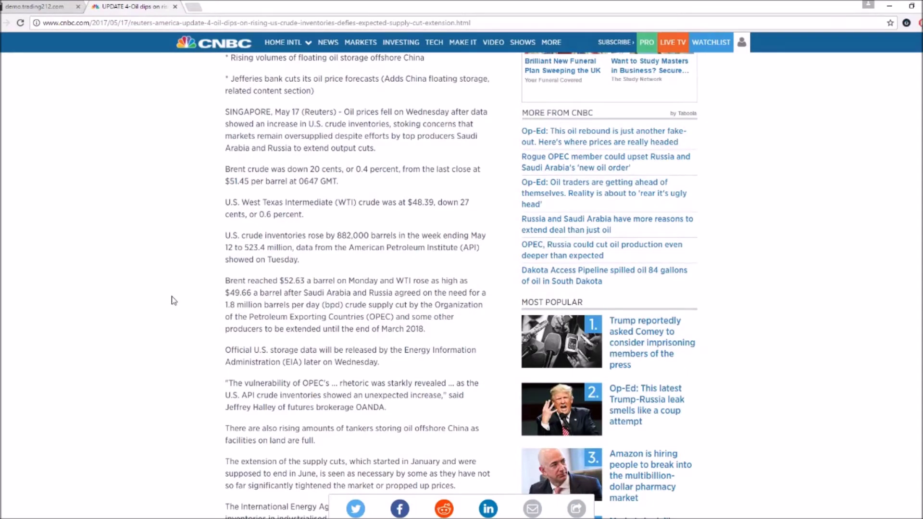
pyautogui.click(23, 3)
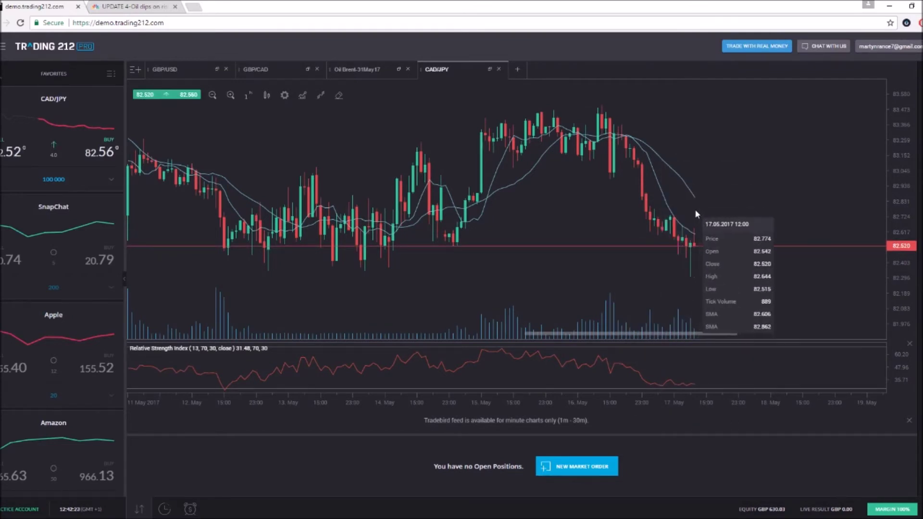
# Switch the CAD/JPY chart to 5-minute candles and pan to the latest prices
pyautogui.click(245, 98)
pyautogui.click(257, 149)
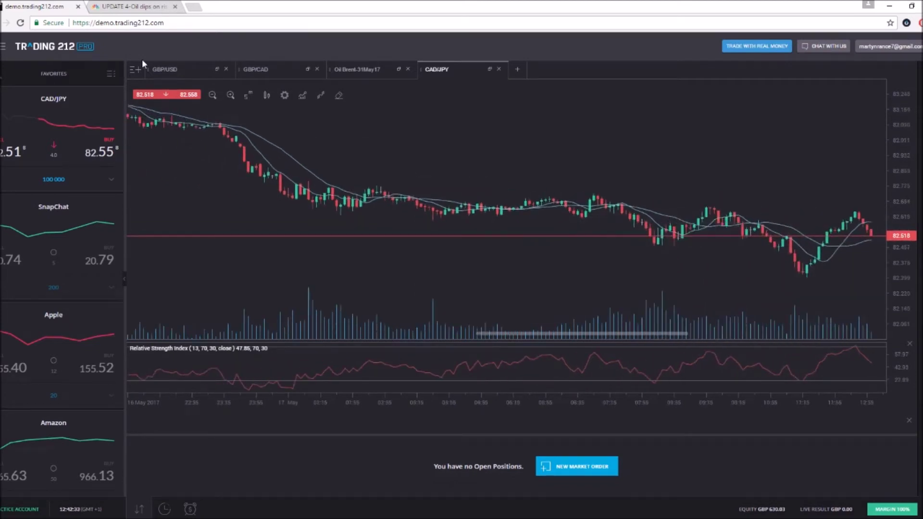
pyautogui.moveTo(569, 220); pyautogui.dragTo(526, 209)
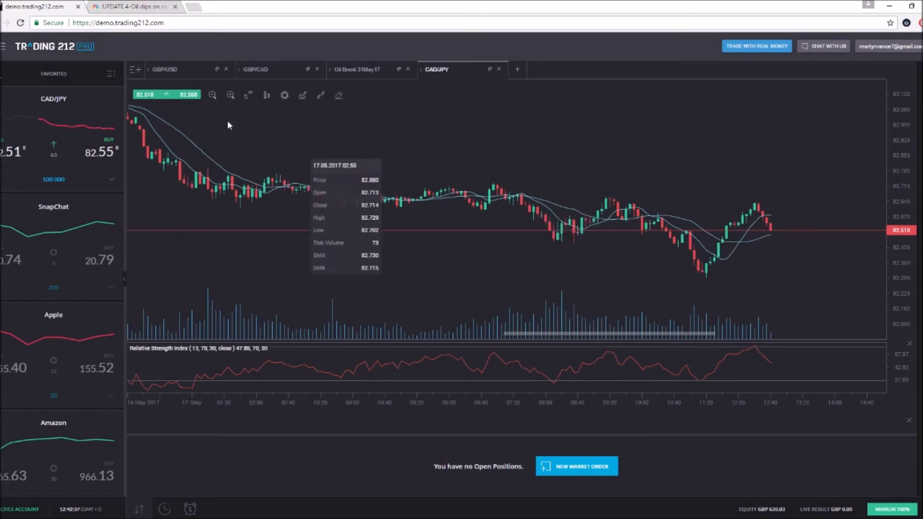
# Switch CAD/JPY to 15-minute candles, review recent price action, then open a new browser tab
pyautogui.click(248, 96)
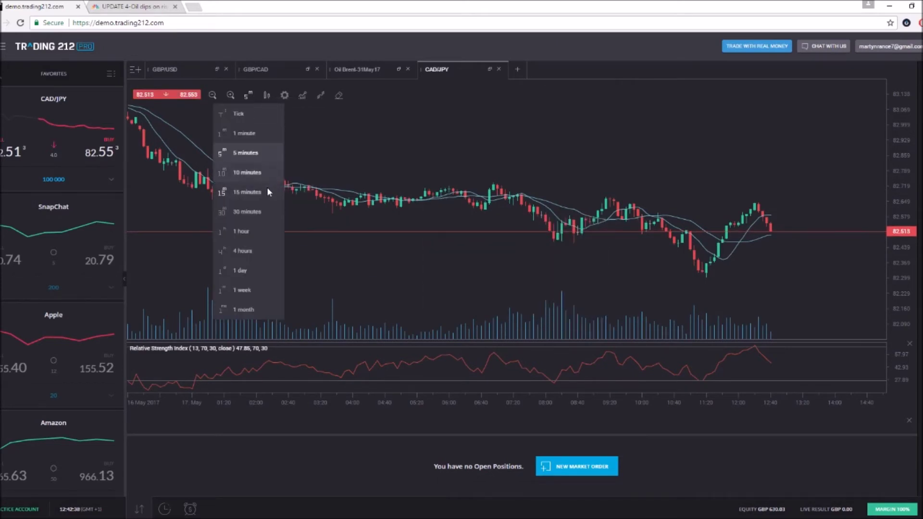
pyautogui.click(255, 174)
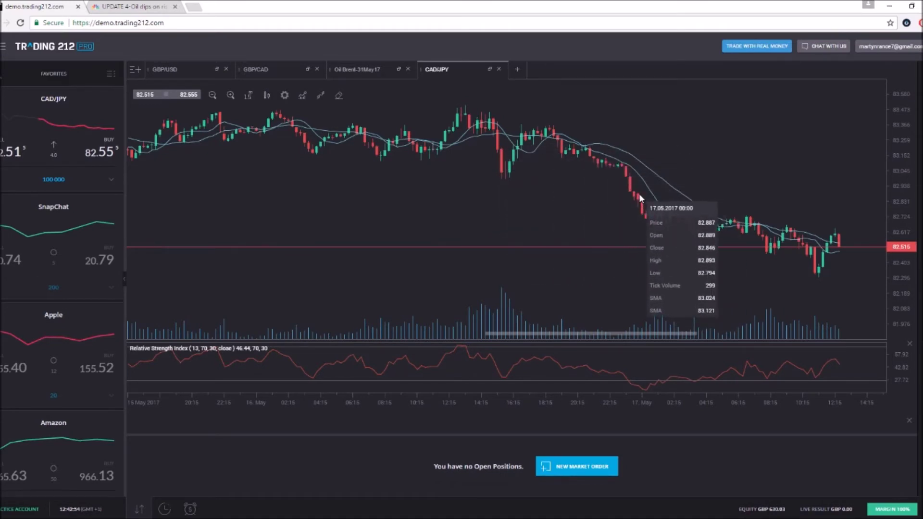
pyautogui.scroll(-2, 632, 204)
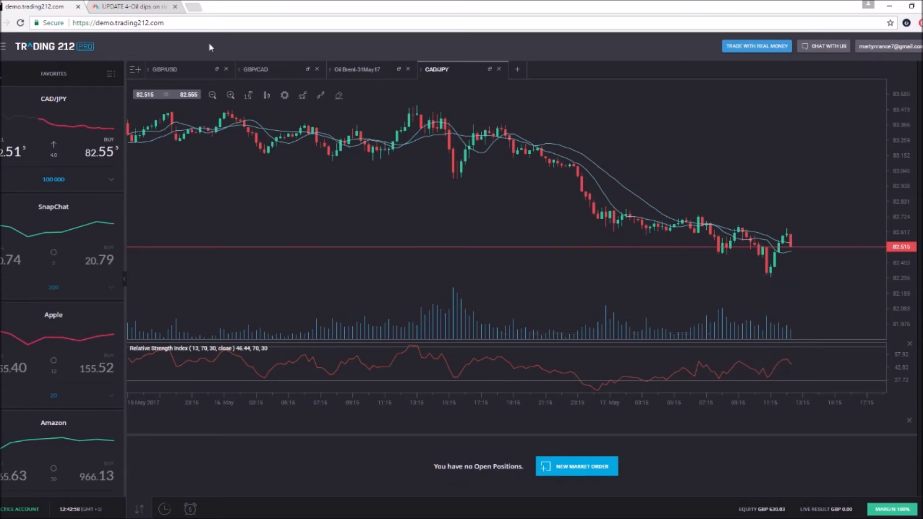
pyautogui.scroll(-2, 387, 200)
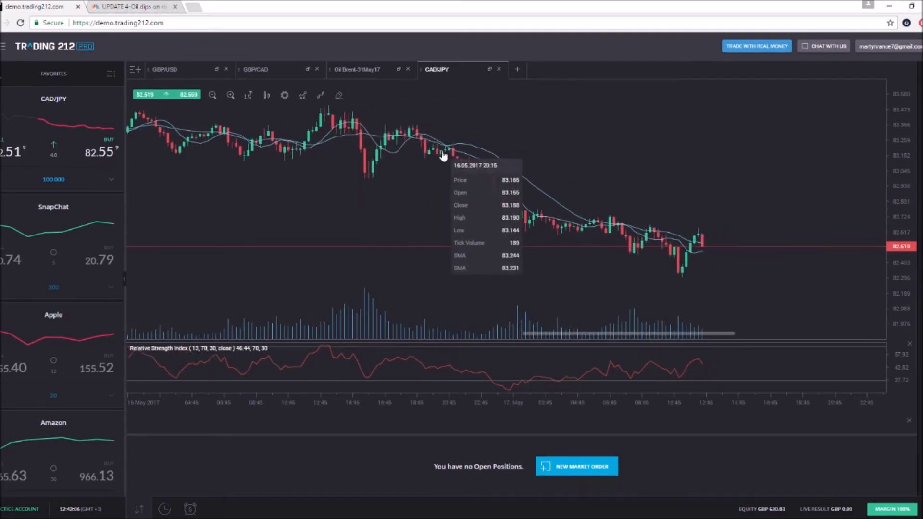
pyautogui.scroll(-3, 445, 156)
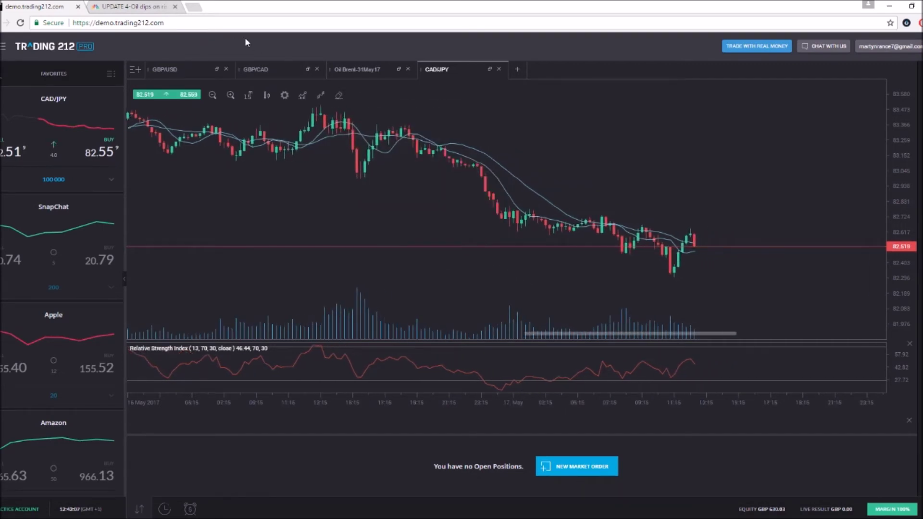
pyautogui.click(201, 6)
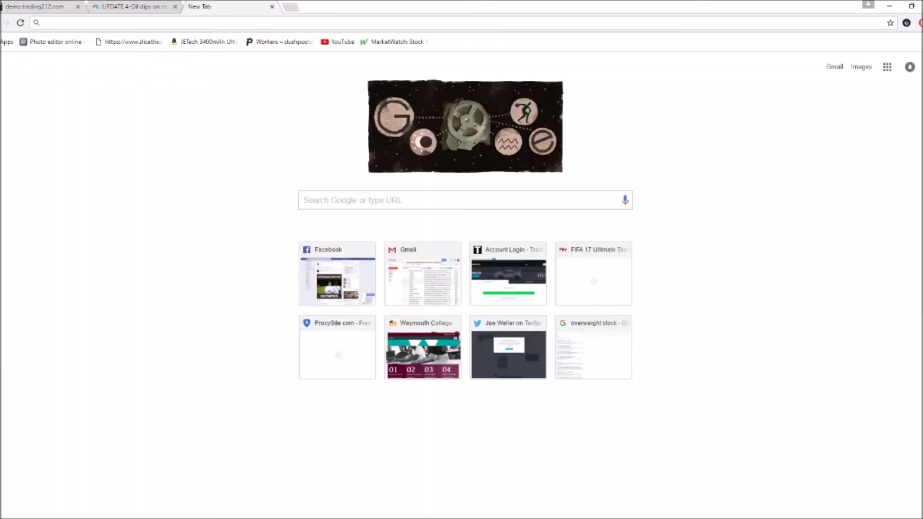
# Load the DailyFX article 'Yen Soars Amid US Political Instability Concerns', read it, and return to Trading 212
pyautogui.write('https://www.dailyfx.com/forex/fundamental/daily_briefing/session_briefing/euro_open/2017/05/17/Yen-Soars-Amid-US-Political-Instability-Concerns.html')
pyautogui.press('Return')
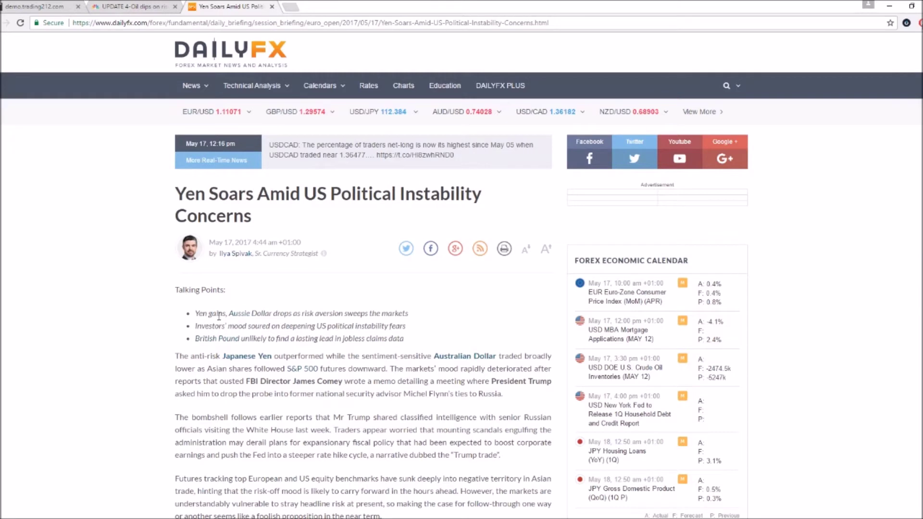
pyautogui.moveTo(292, 314); pyautogui.dragTo(358, 314)
pyautogui.click(369, 318)
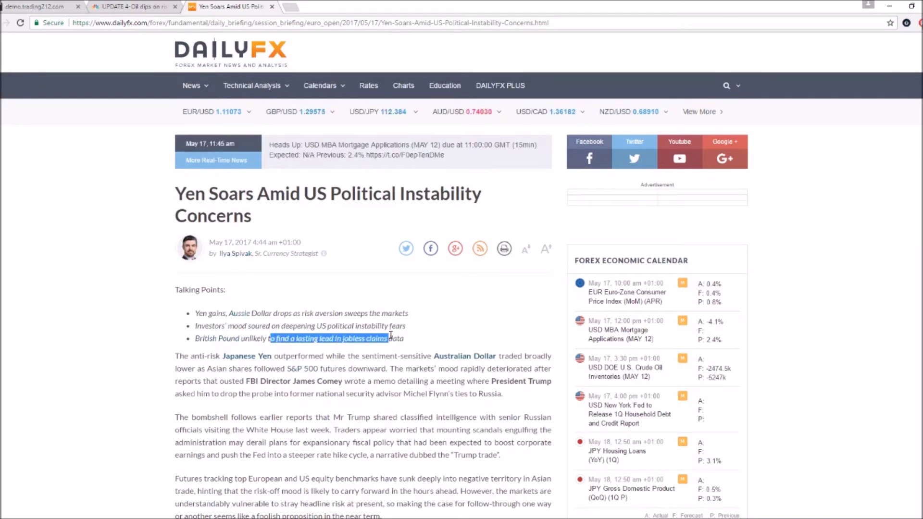
pyautogui.click(416, 342)
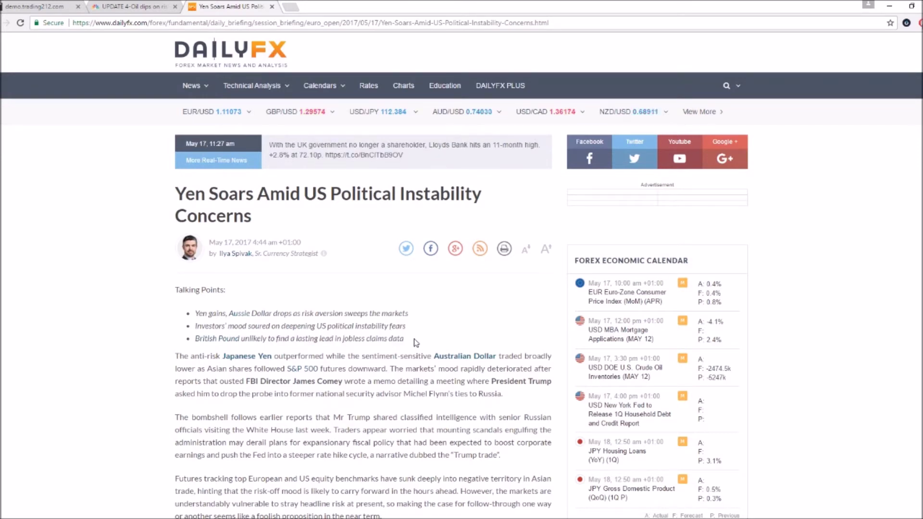
pyautogui.hotkey('ctrl', '1')
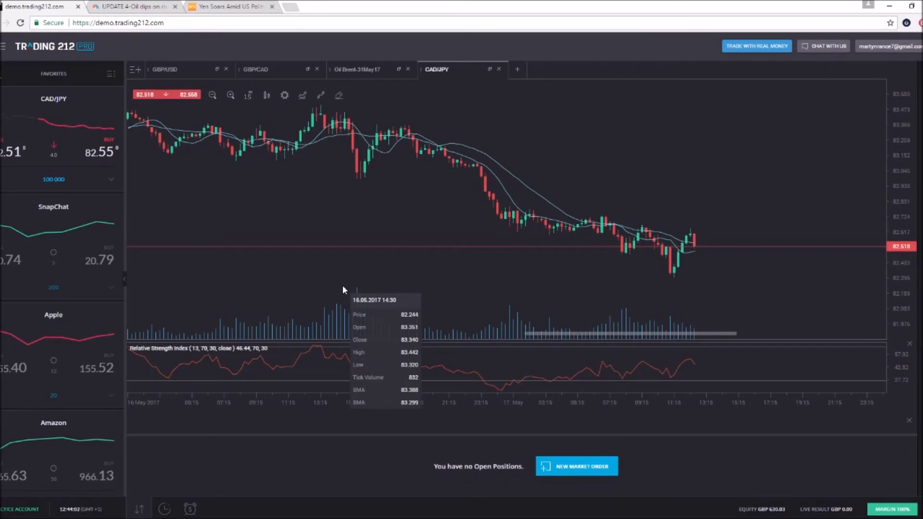
pyautogui.click(377, 69)
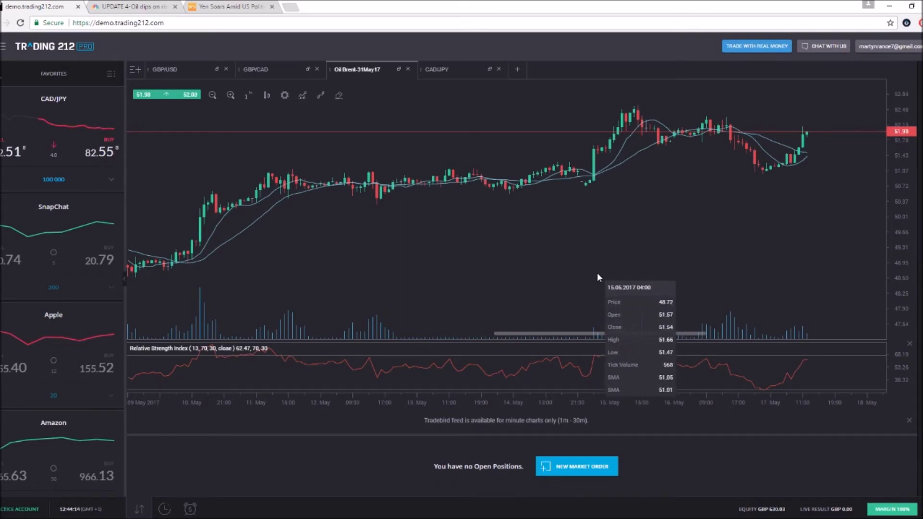
pyautogui.click(479, 72)
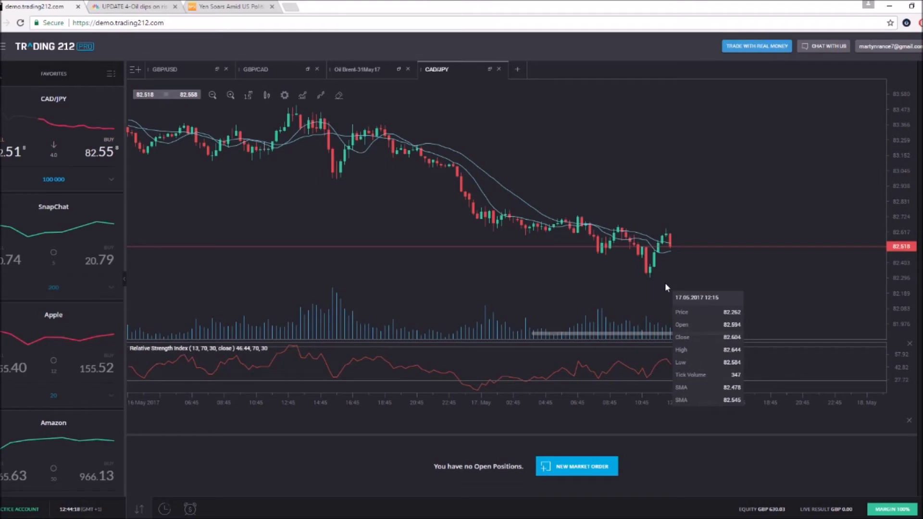
# Switch CAD/JPY to 1-minute candles and sell 10 000 CAD/JPY at market (82.514)
pyautogui.click(248, 95)
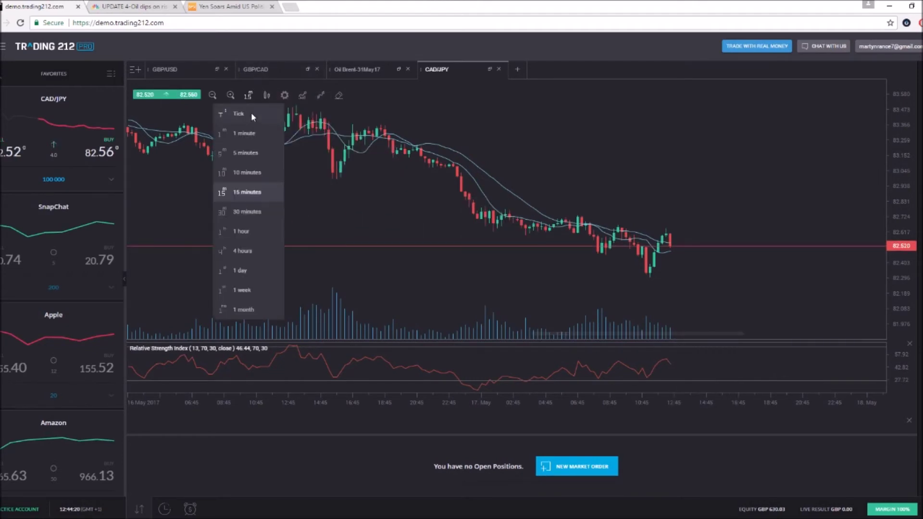
pyautogui.click(250, 133)
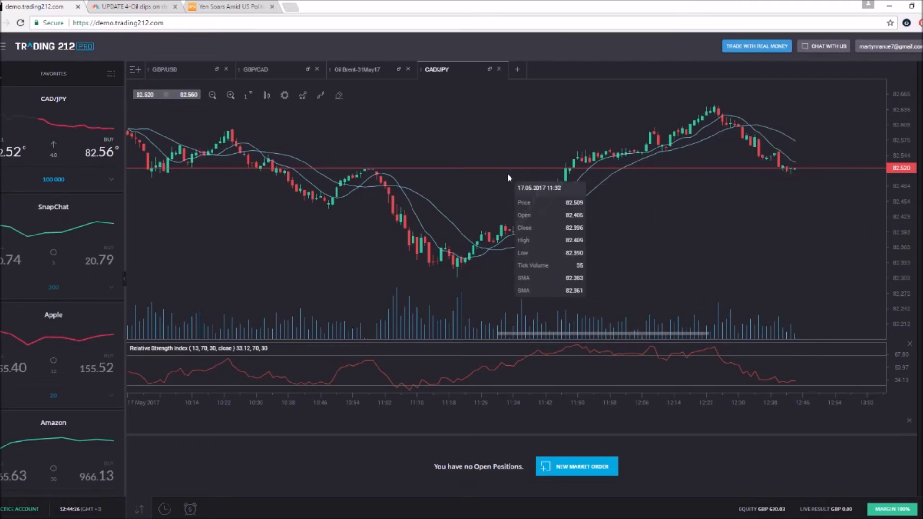
pyautogui.moveTo(166, 96)
pyautogui.click(167, 112)
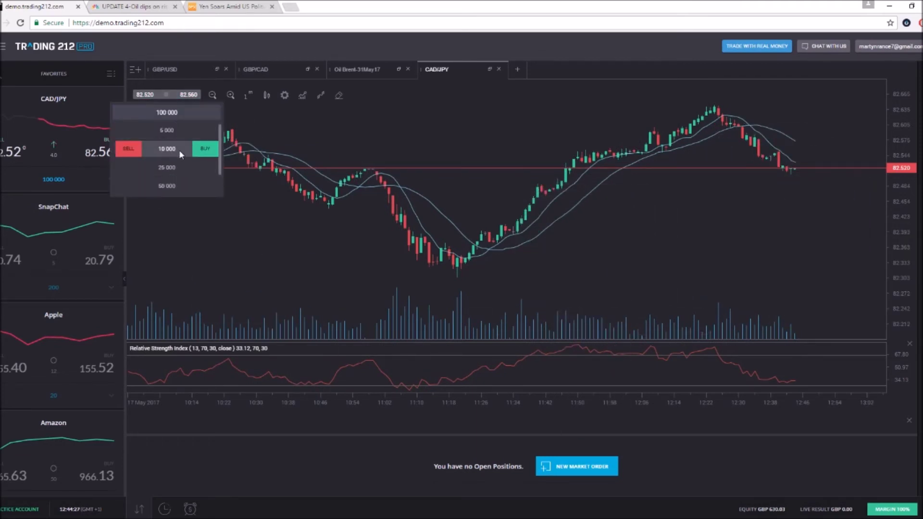
pyautogui.scroll(2, 180, 153)
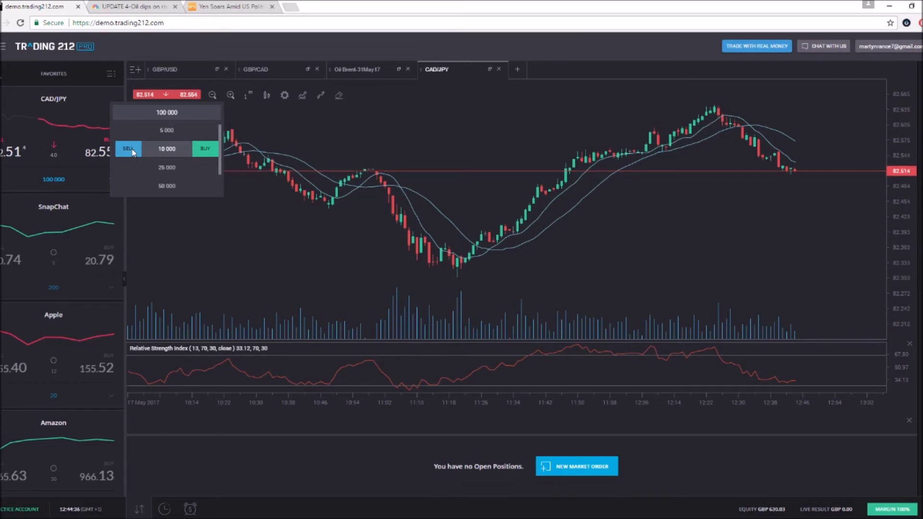
pyautogui.click(133, 150)
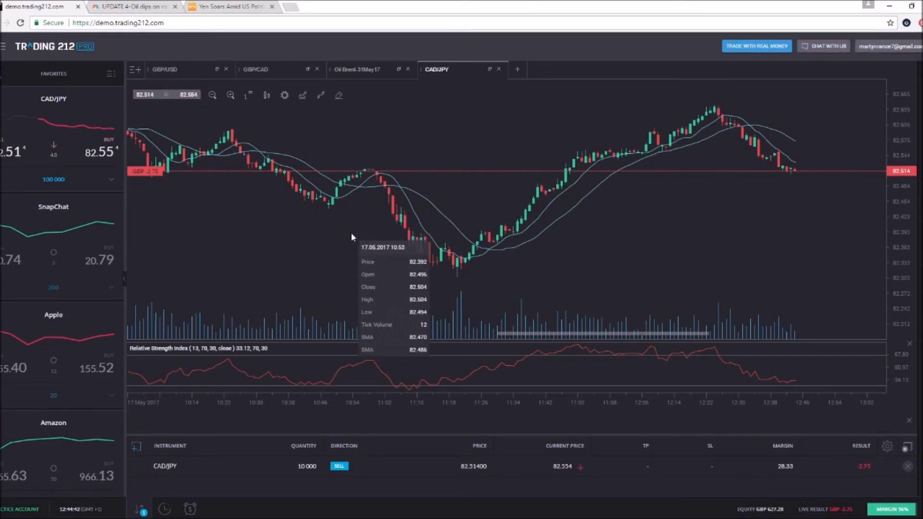
# Open the CAD/JPY position's Profit/Loss settings and enable take profit and stop loss
pyautogui.rightClick(422, 463)
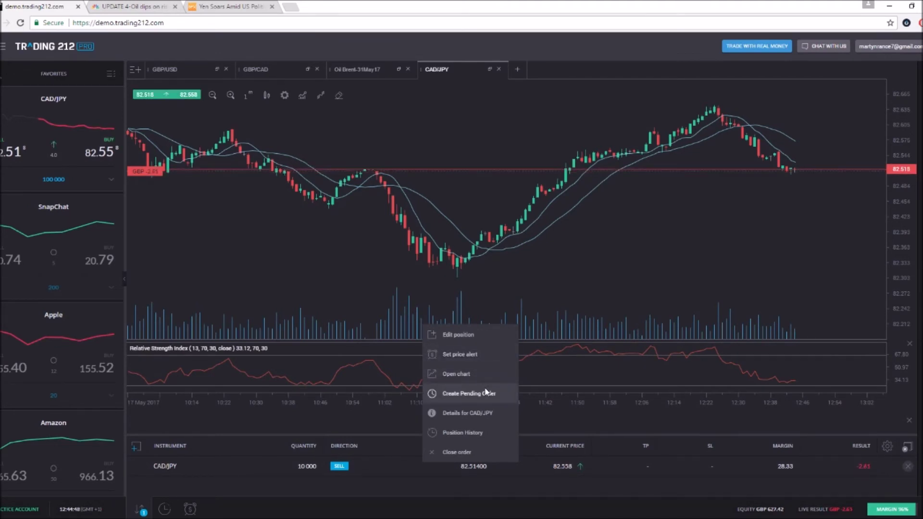
pyautogui.click(480, 342)
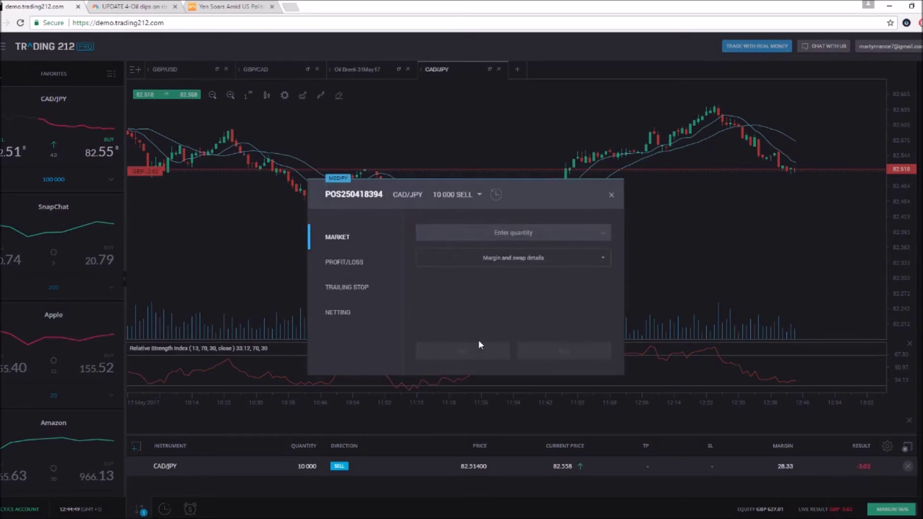
pyautogui.click(365, 265)
pyautogui.click(433, 228)
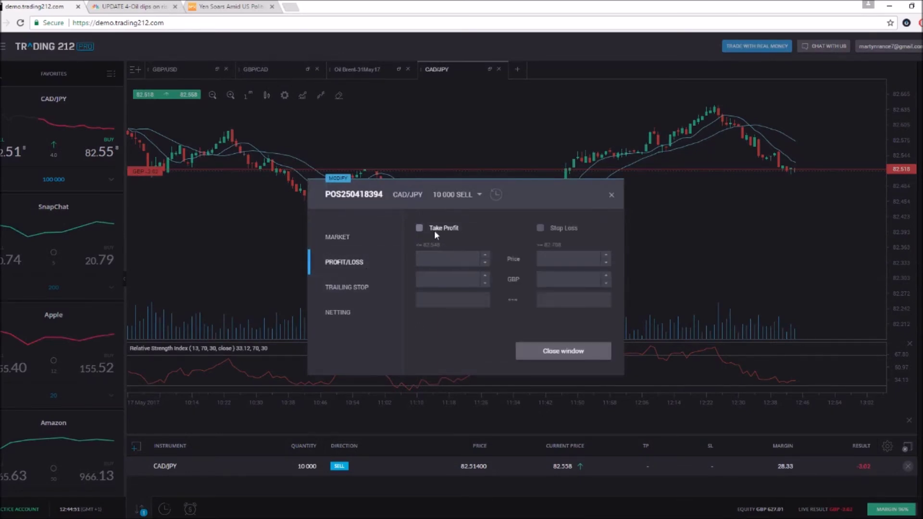
pyautogui.click(541, 228)
# Raise take profit to 40.41 GBP and stop loss to -45.93 GBP, then confirm
pyautogui.click(482, 276)
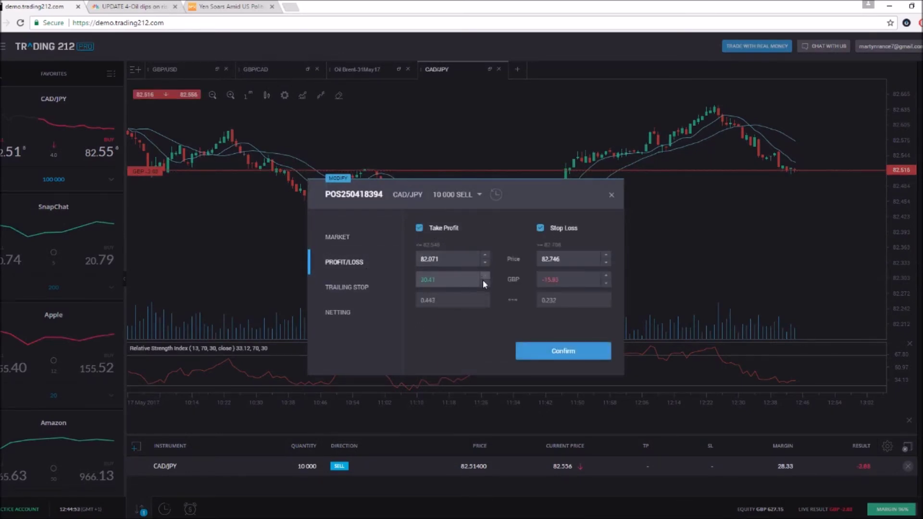
pyautogui.click(483, 278)
pyautogui.click(607, 283)
pyautogui.click(608, 283)
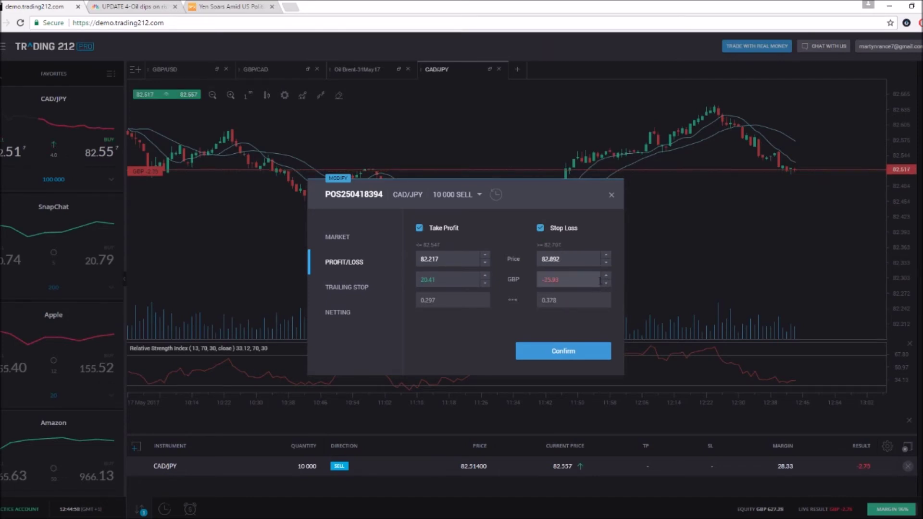
pyautogui.click(485, 276)
pyautogui.click(485, 276)
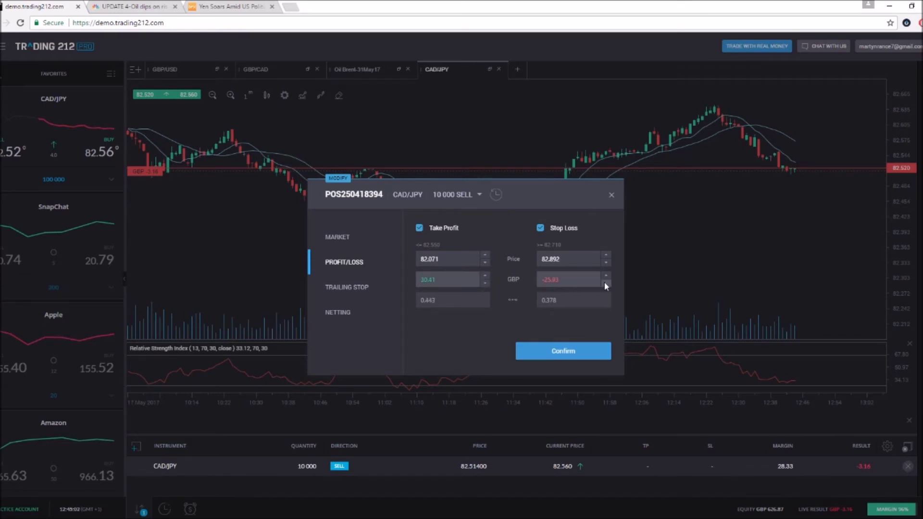
pyautogui.click(605, 284)
pyautogui.click(485, 277)
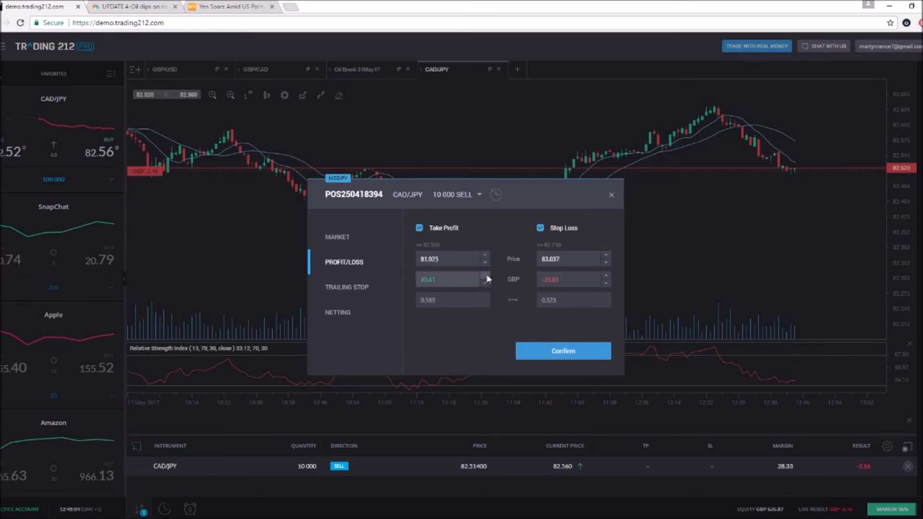
pyautogui.click(607, 284)
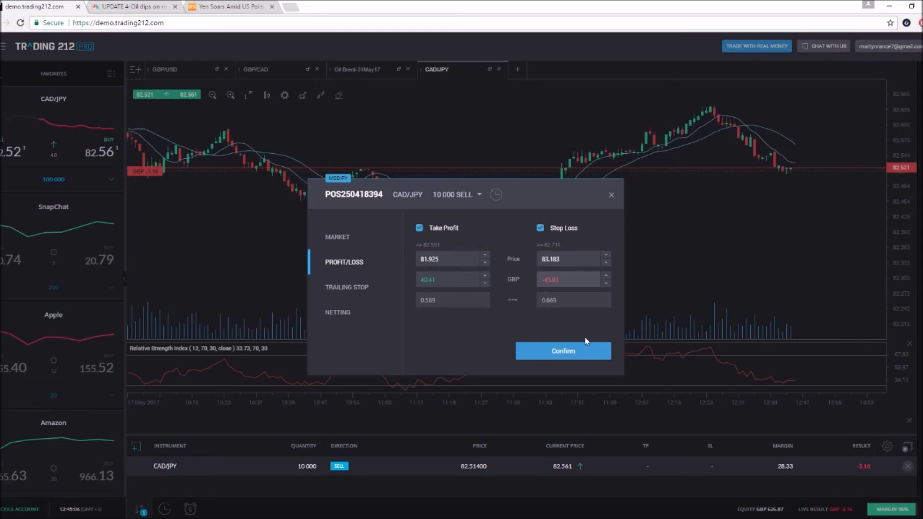
pyautogui.click(583, 353)
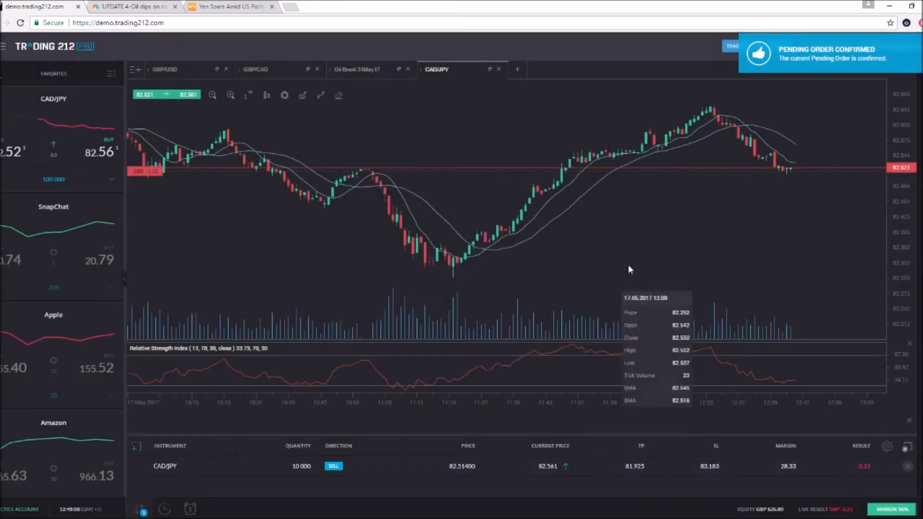
pyautogui.moveTo(630, 269); pyautogui.dragTo(599, 268)
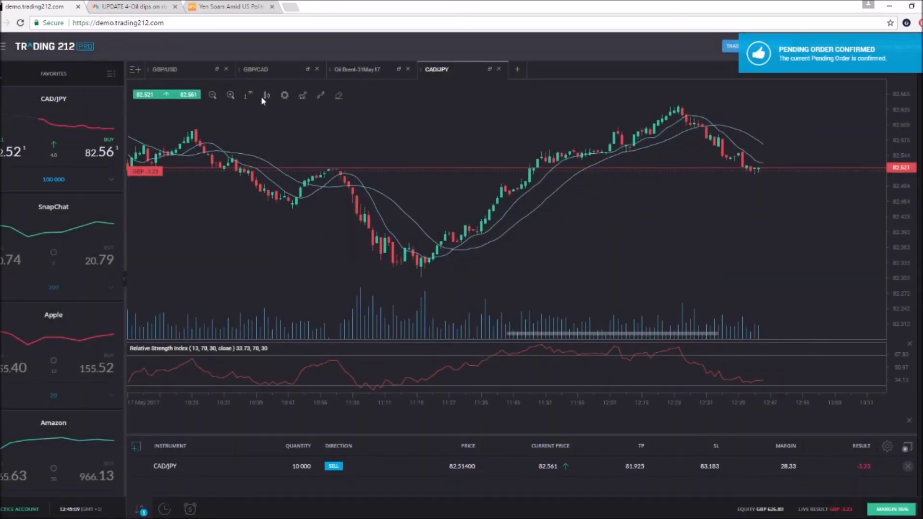
pyautogui.click(249, 95)
# Use 30-minute CAD/JPY candles, reset take profit to 82.071 and stop loss to 83.037, then show Oil Brent
pyautogui.click(247, 212)
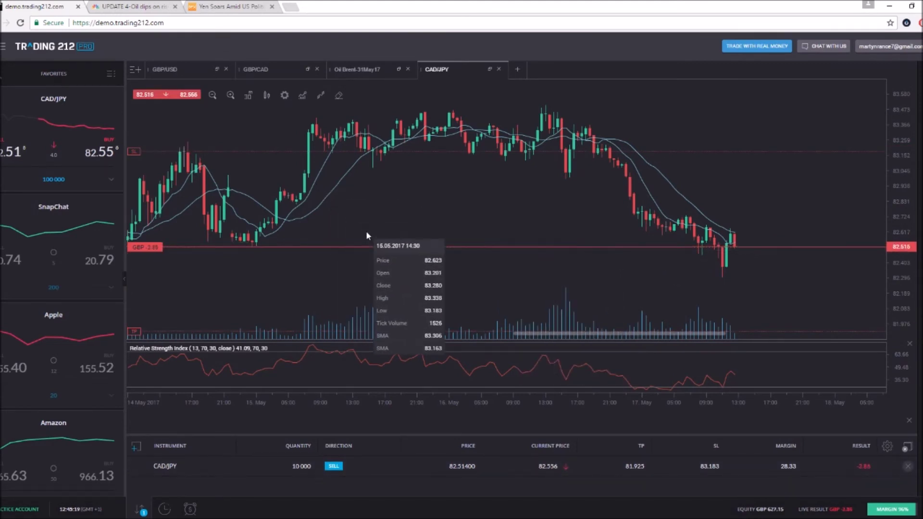
pyautogui.rightClick(412, 468)
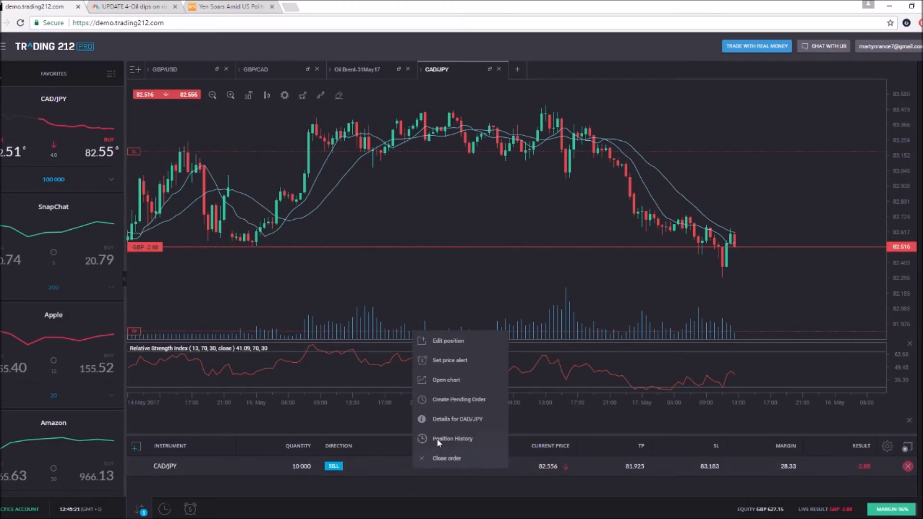
pyautogui.click(460, 347)
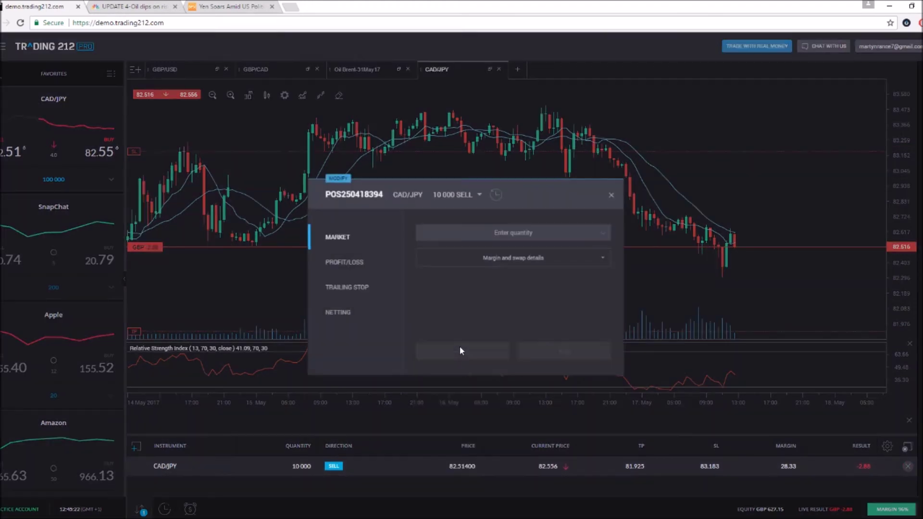
pyautogui.click(380, 269)
pyautogui.click(484, 283)
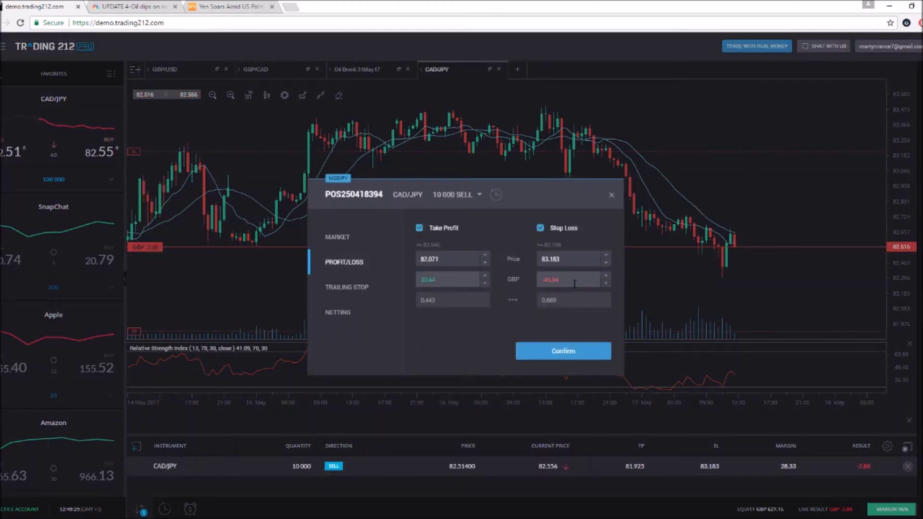
pyautogui.click(606, 277)
pyautogui.click(589, 351)
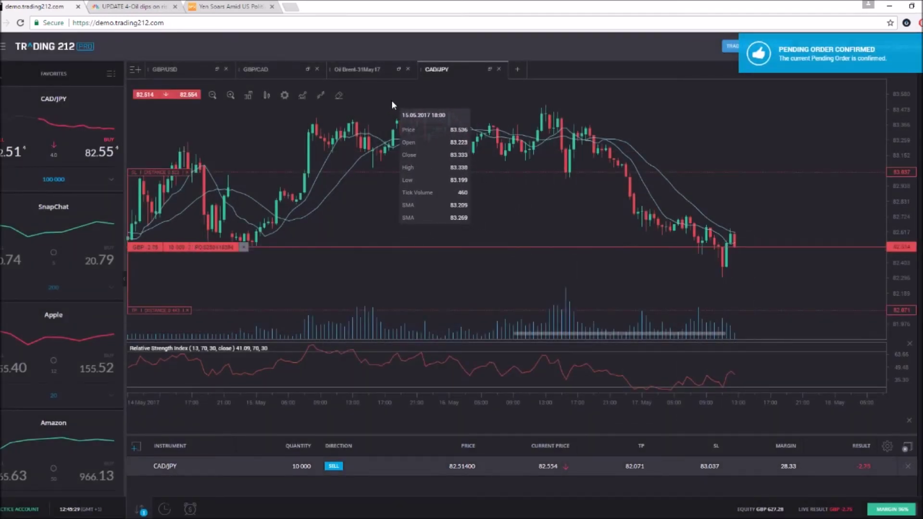
pyautogui.click(381, 71)
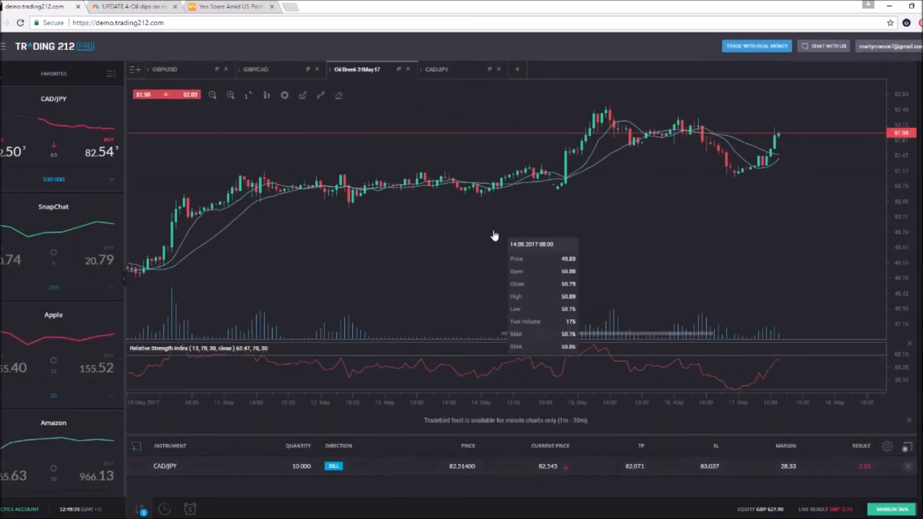
# Give the Oil Brent chart a shorter timeframe, switch to GBP/CAD, and scroll down the Favorites list
pyautogui.click(250, 94)
pyautogui.click(257, 161)
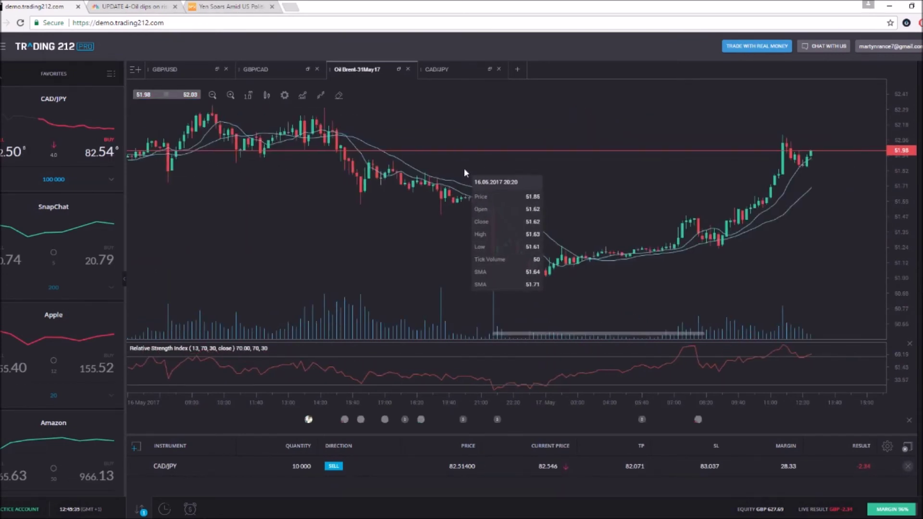
pyautogui.click(287, 74)
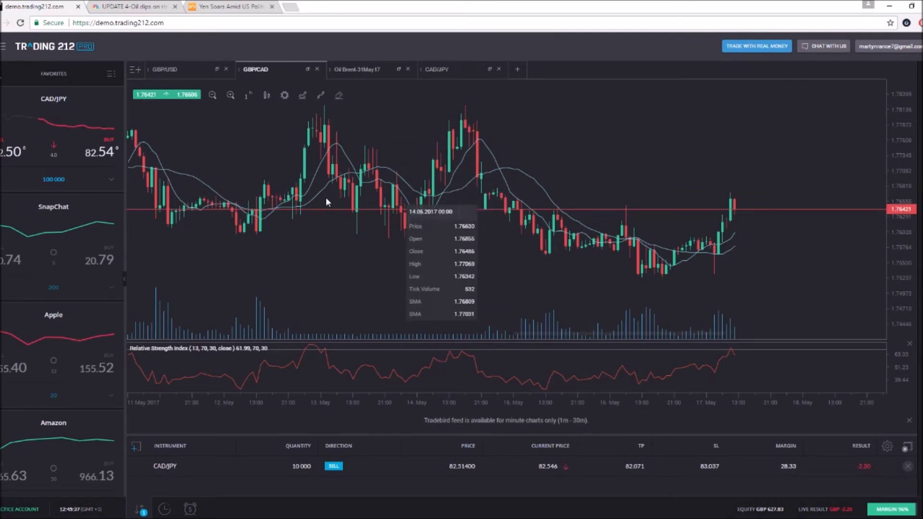
pyautogui.scroll(-8, 45, 273)
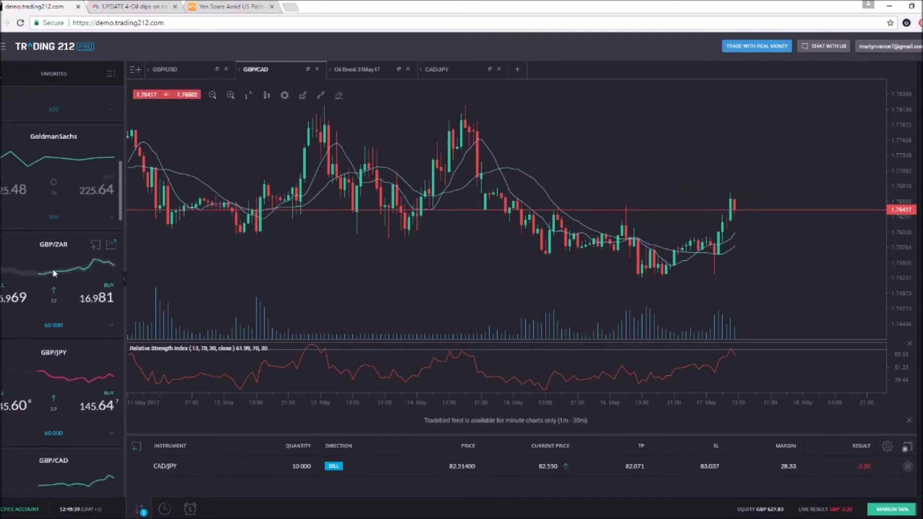
pyautogui.scroll(-6, 52, 273)
pyautogui.scroll(-10, 68, 301)
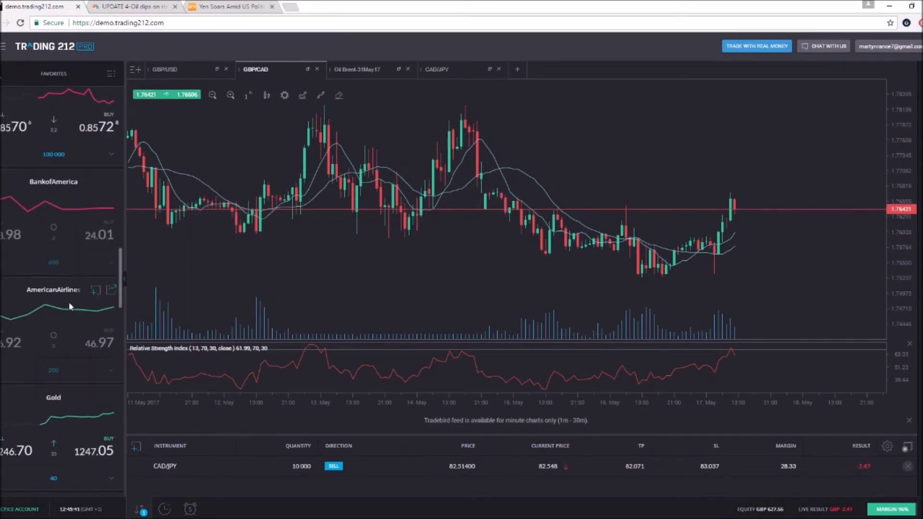
pyautogui.scroll(-5, 68, 301)
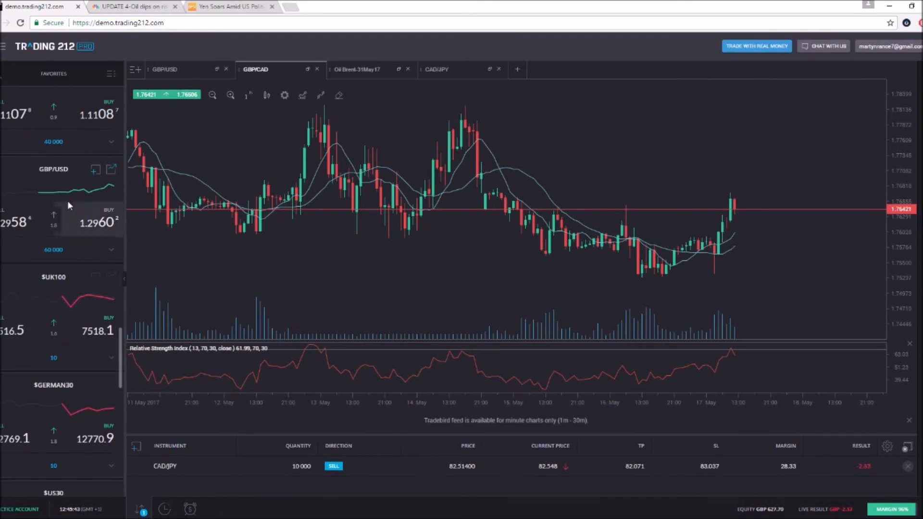
# Open a new GBP/USD chart from Favorites and apply the PRO template
pyautogui.rightClick(61, 186)
pyautogui.click(99, 236)
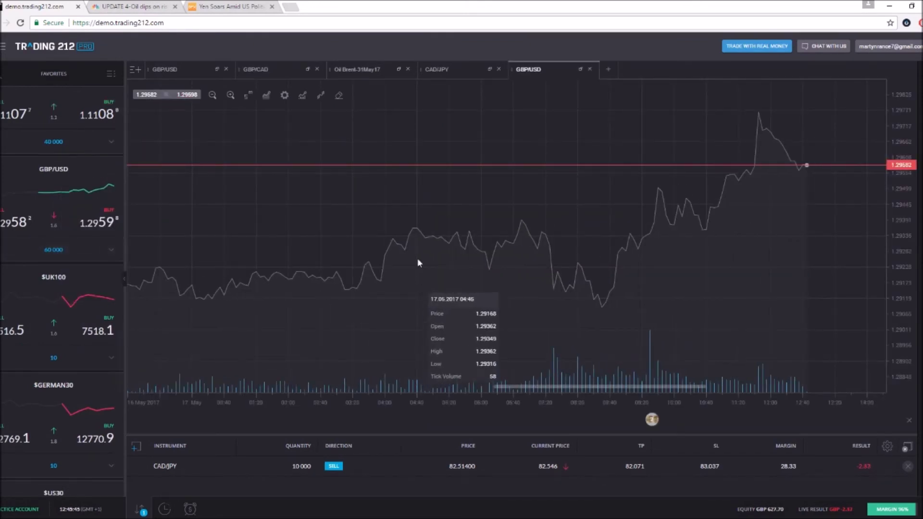
pyautogui.click(250, 95)
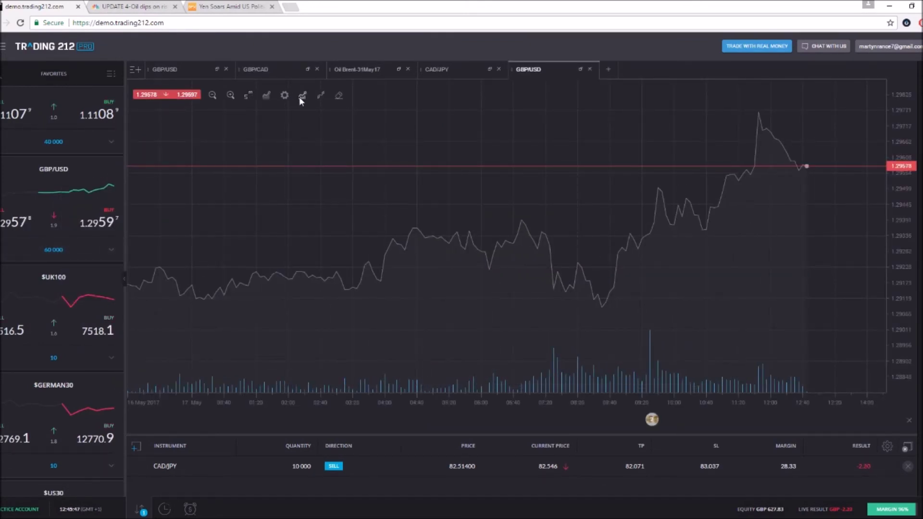
pyautogui.click(299, 97)
pyautogui.click(269, 149)
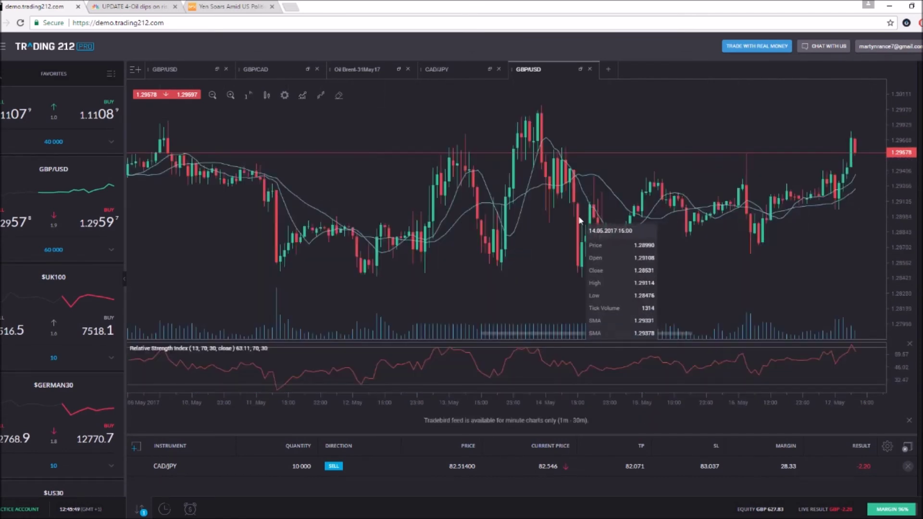
pyautogui.moveTo(573, 199); pyautogui.dragTo(414, 211)
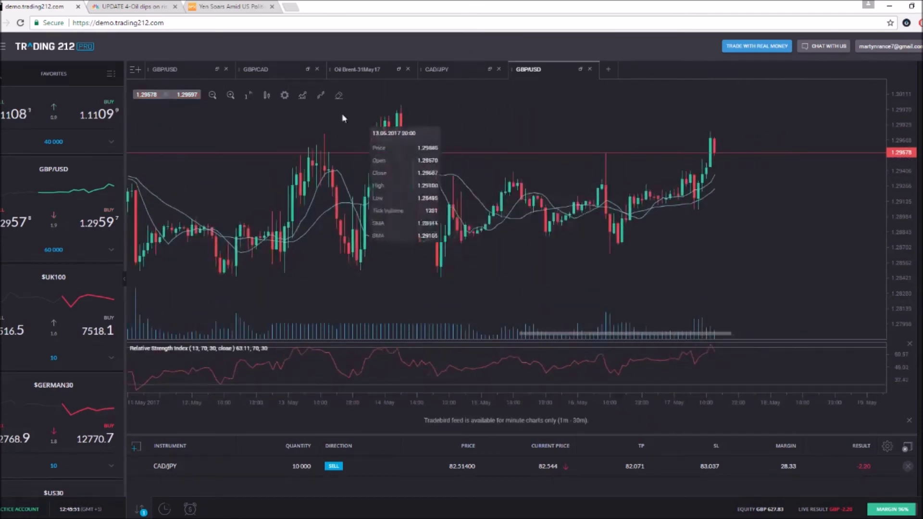
# Set the GBP/USD chart to 5-minute then 1-minute candles, panning to the latest prices
pyautogui.click(248, 95)
pyautogui.click(247, 151)
pyautogui.moveTo(569, 196); pyautogui.dragTo(598, 193)
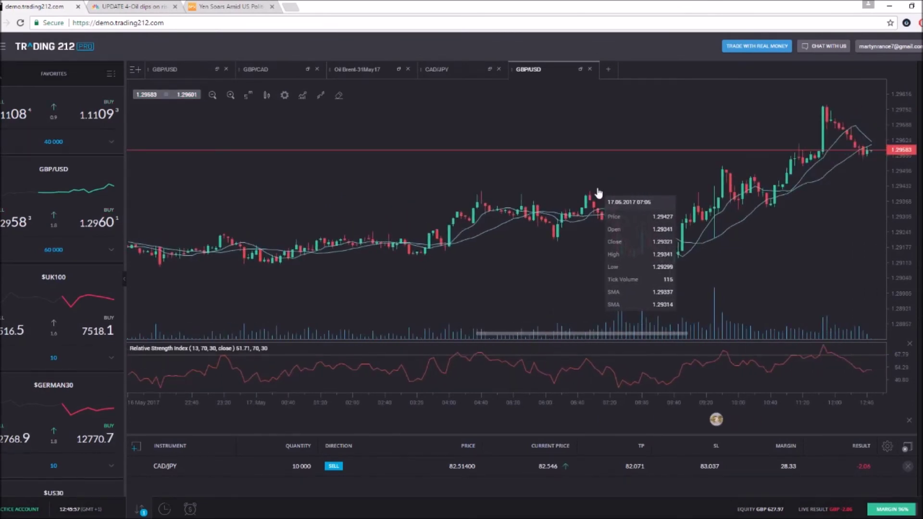
pyautogui.moveTo(599, 193); pyautogui.dragTo(474, 194)
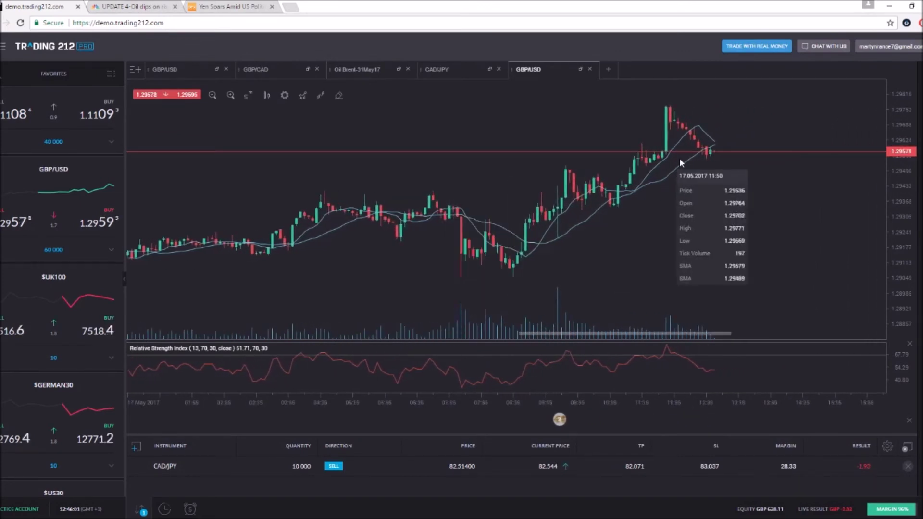
pyautogui.click(248, 95)
pyautogui.click(250, 131)
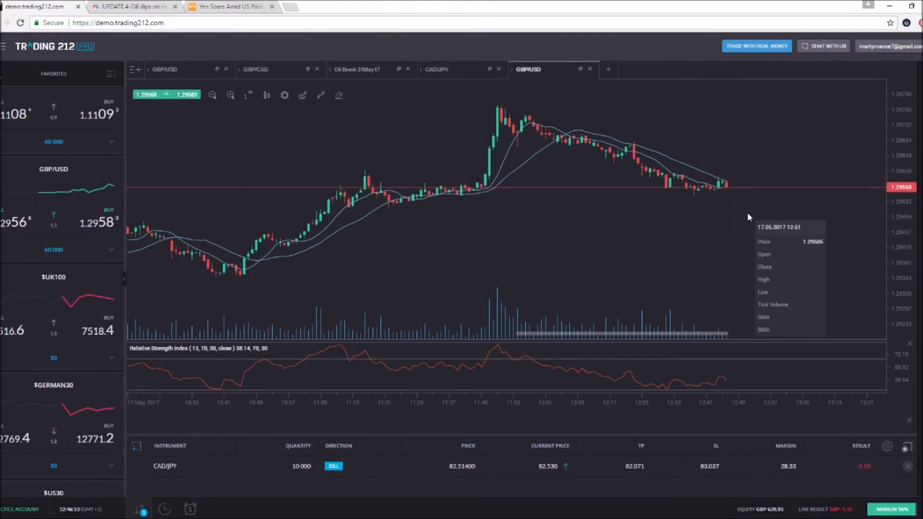
pyautogui.click(248, 94)
pyautogui.click(253, 112)
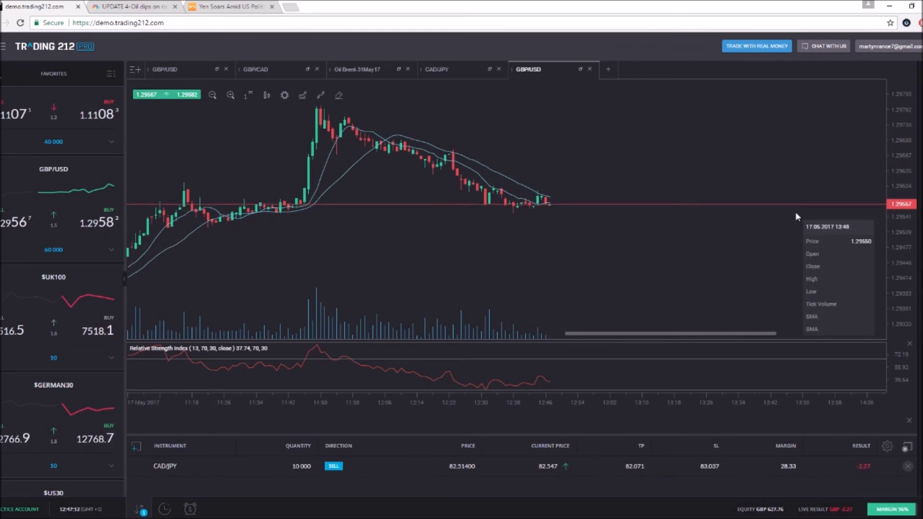
pyautogui.click(167, 94)
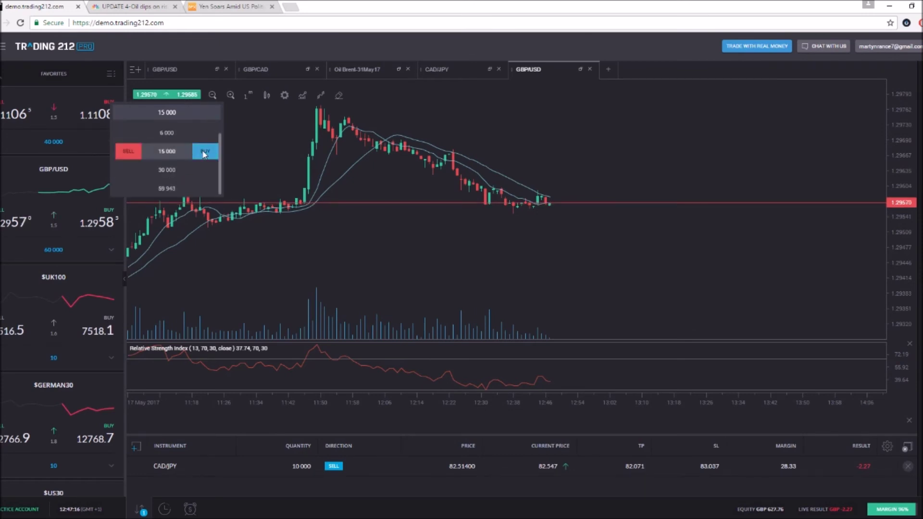
pyautogui.click(205, 153)
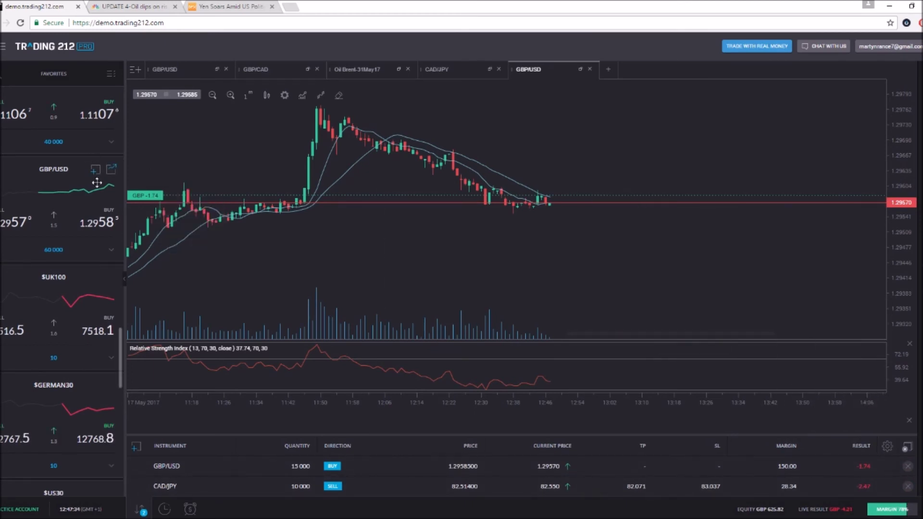
pyautogui.scroll(-5, 79, 254)
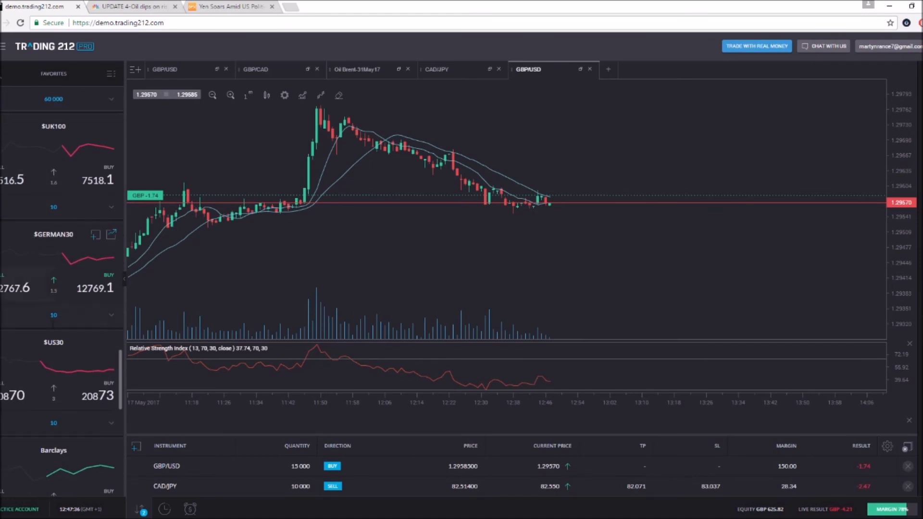
pyautogui.scroll(-1, 75, 355)
pyautogui.scroll(-5, 99, 348)
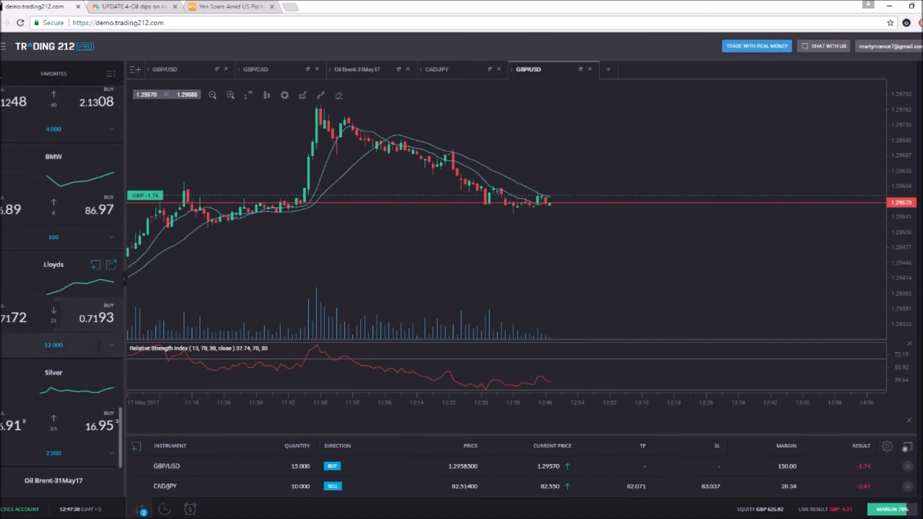
# Open Apple's CNBC quote page, dismiss the new-quote-page offer, and show today's intraday chart
pyautogui.click(131, 6)
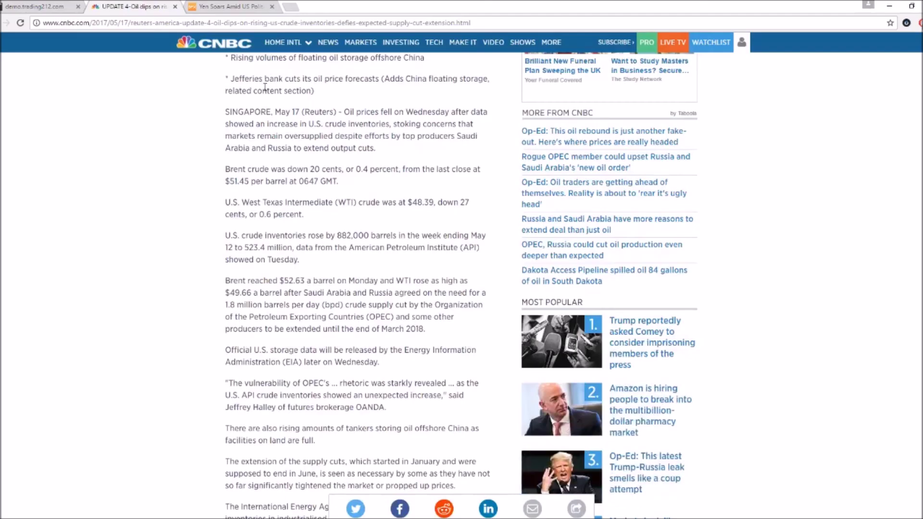
pyautogui.scroll(5, 269, 192)
pyautogui.moveTo(268, 82)
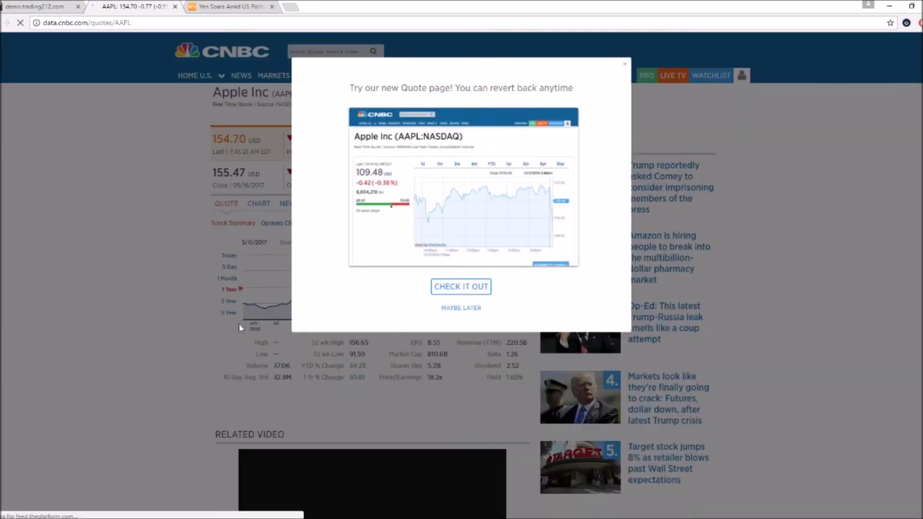
pyautogui.click(446, 308)
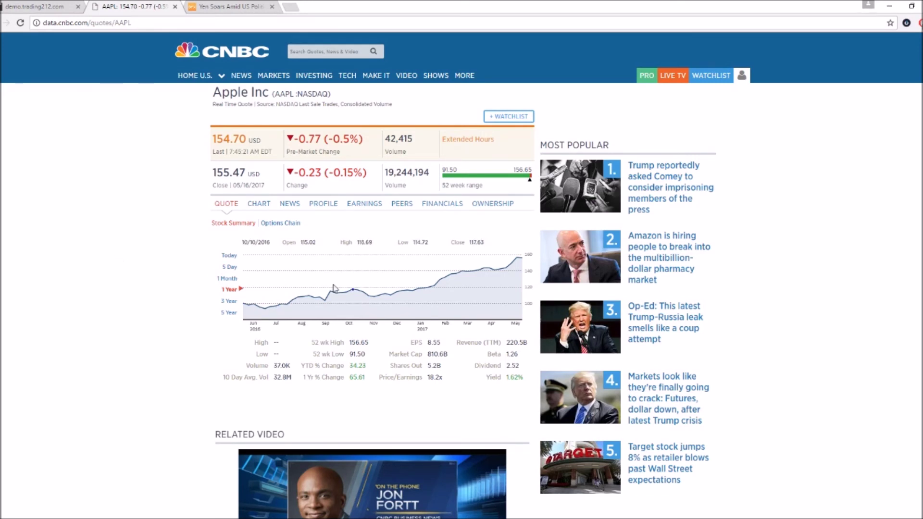
pyautogui.click(229, 255)
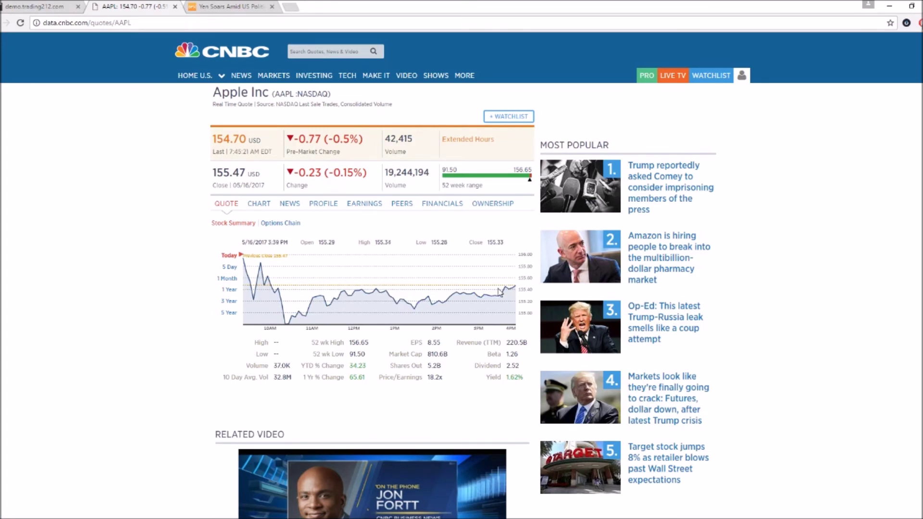
pyautogui.scroll(-2, 353, 205)
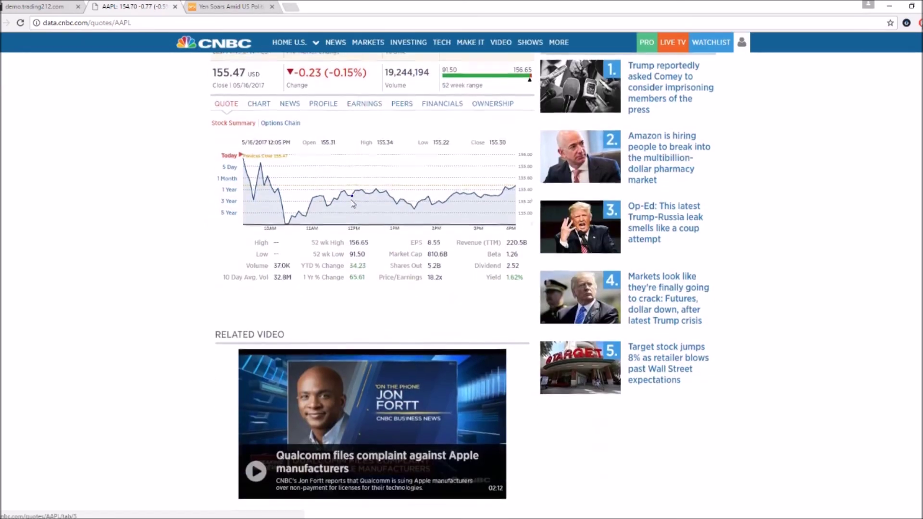
pyautogui.scroll(1, 354, 205)
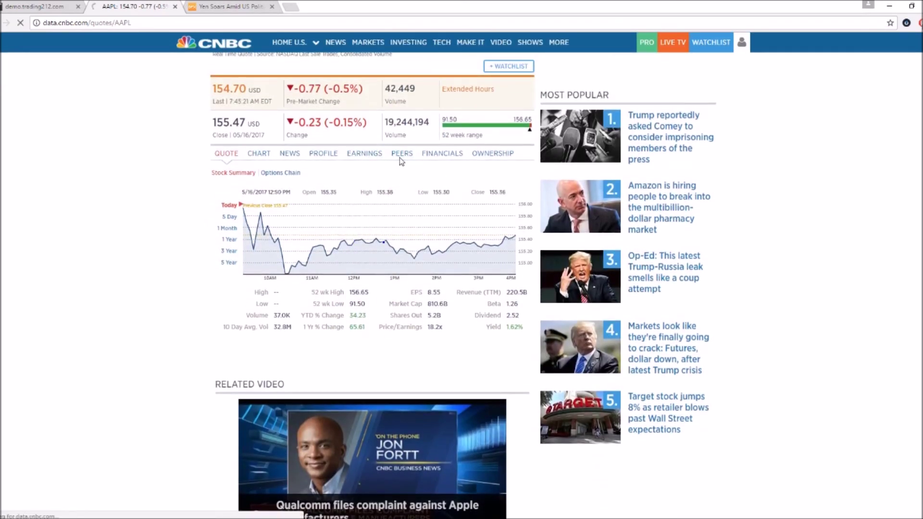
pyautogui.click(380, 154)
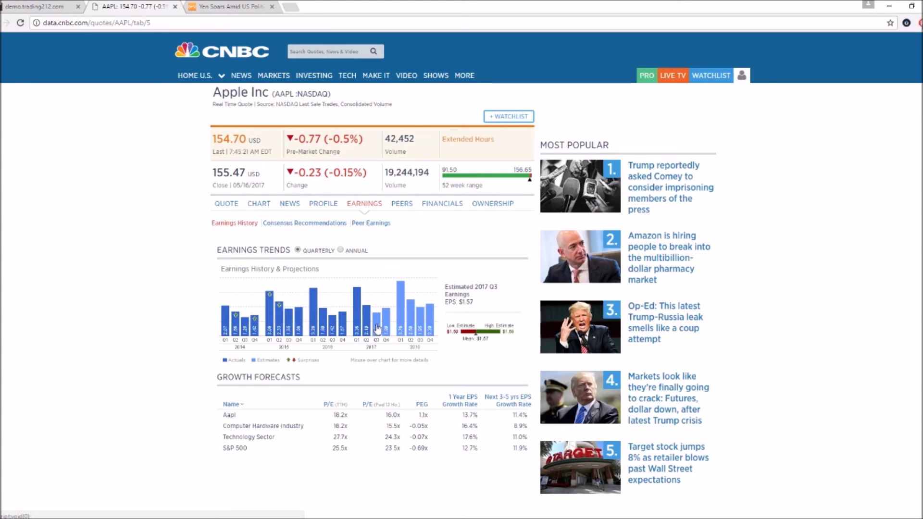
# Review Apple's quarterly earnings and growth forecasts, then return to the Trading 212 GBP/USD chart
pyautogui.click(36, 6)
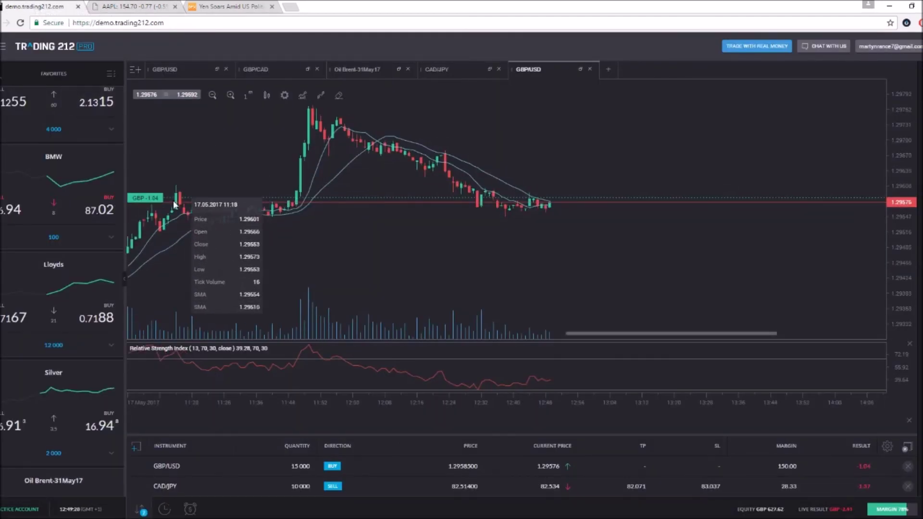
# Search 'appl', add Apple to the favourites, and open its chart in a new tab
pyautogui.scroll(-5, 79, 292)
pyautogui.scroll(7, 79, 293)
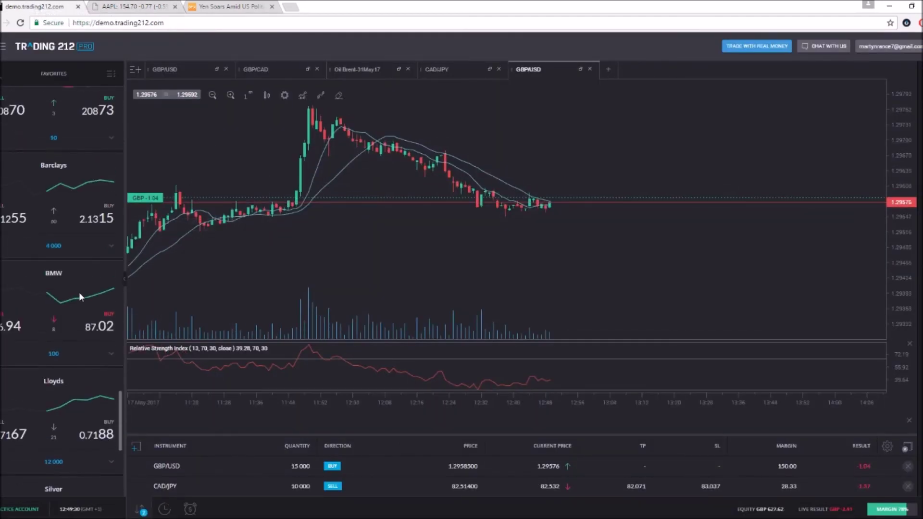
pyautogui.scroll(10, 79, 292)
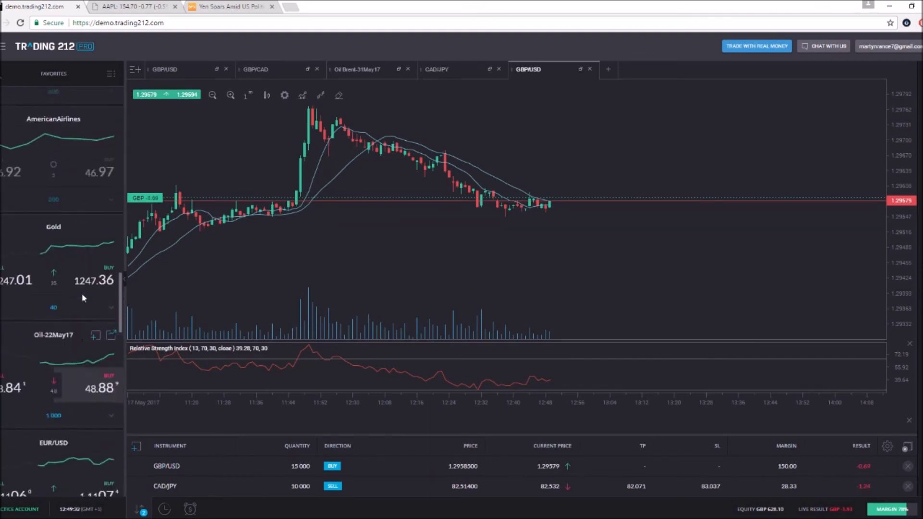
pyautogui.scroll(10, 82, 297)
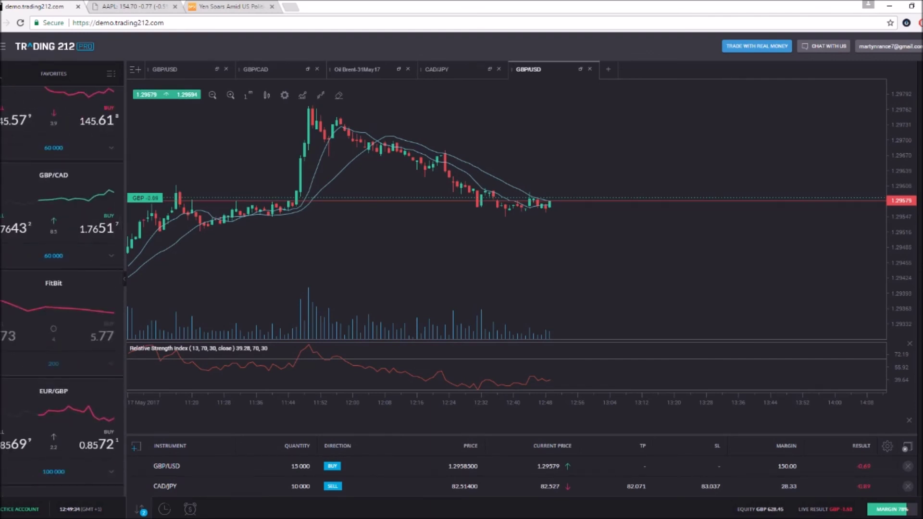
pyautogui.click(3, 75)
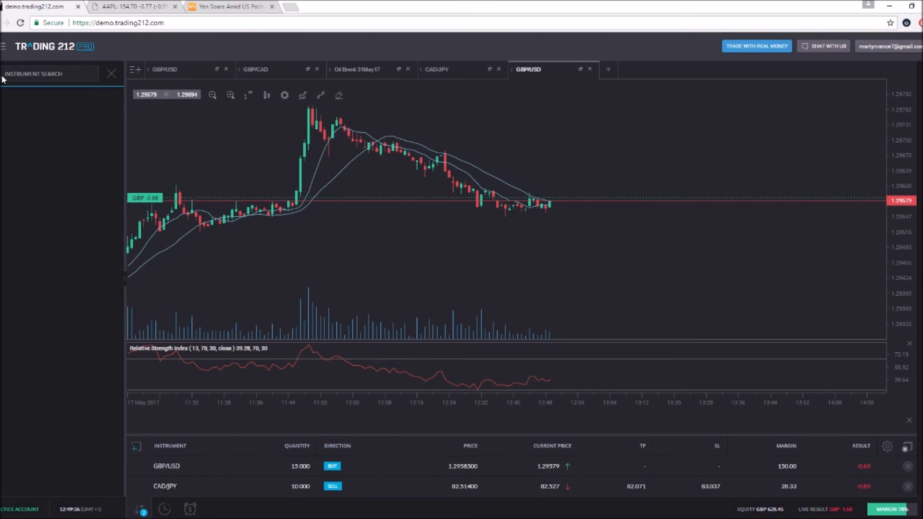
pyautogui.write('appl')
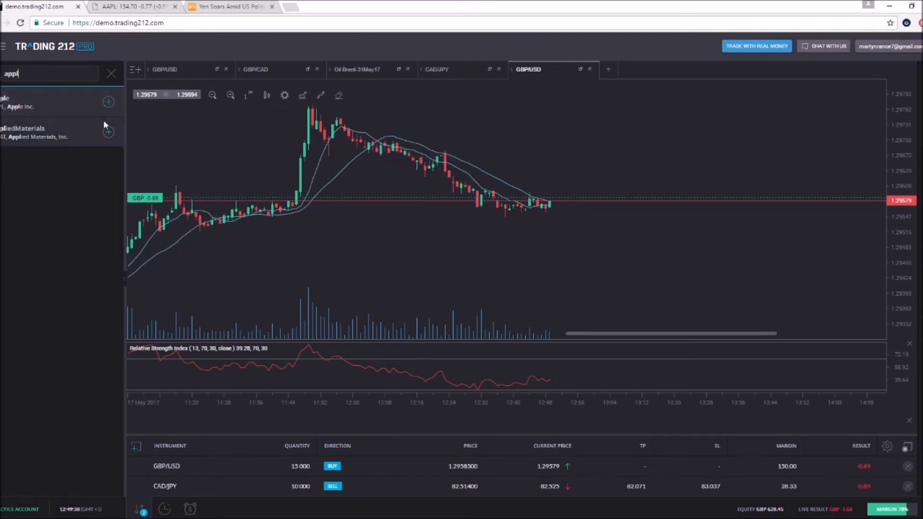
pyautogui.click(108, 102)
pyautogui.rightClick(70, 106)
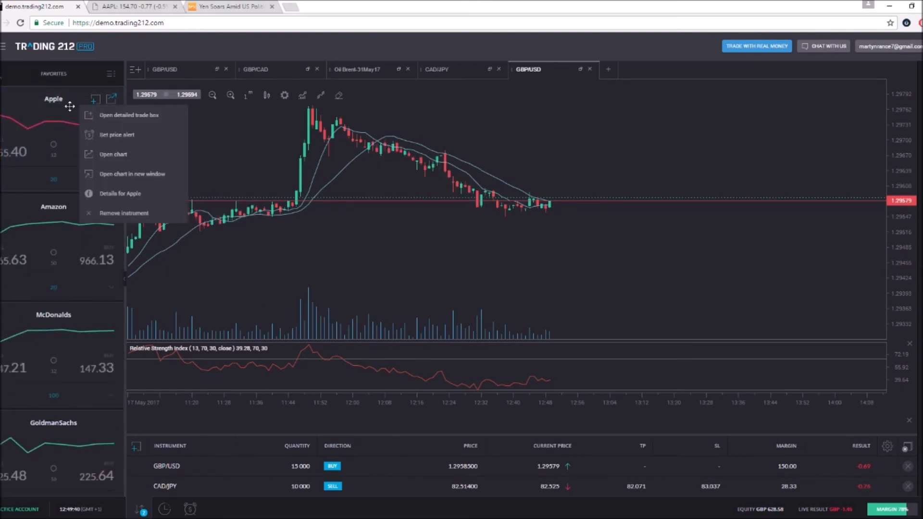
pyautogui.click(109, 154)
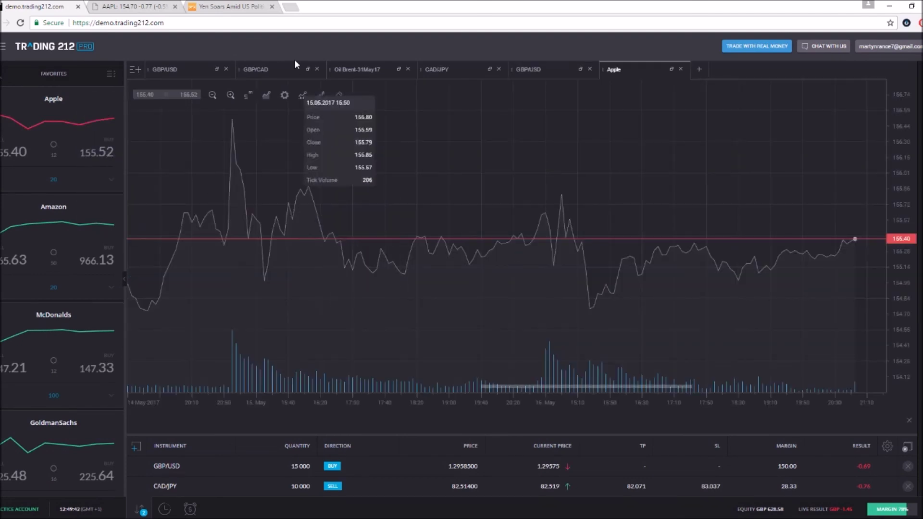
# Apply the PRO template and a shorter timeframe to the Apple chart, then view a news tweet
pyautogui.moveTo(307, 101)
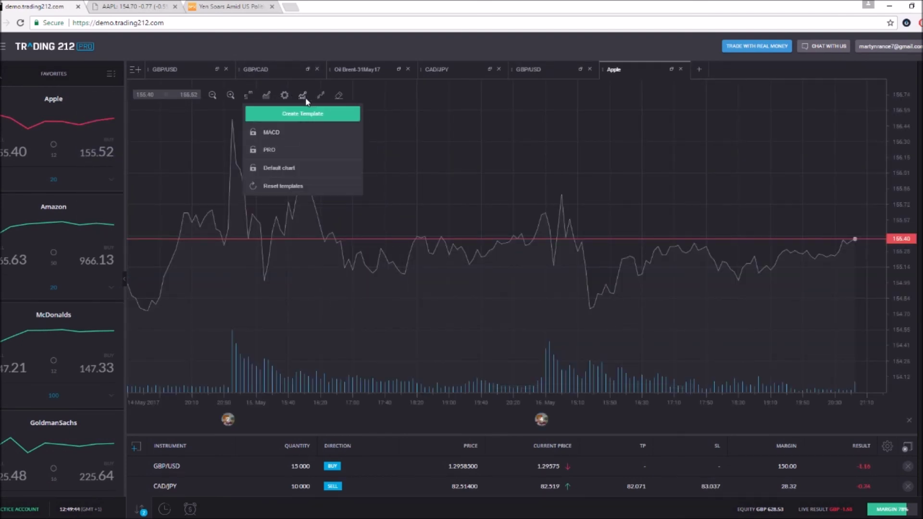
pyautogui.click(299, 145)
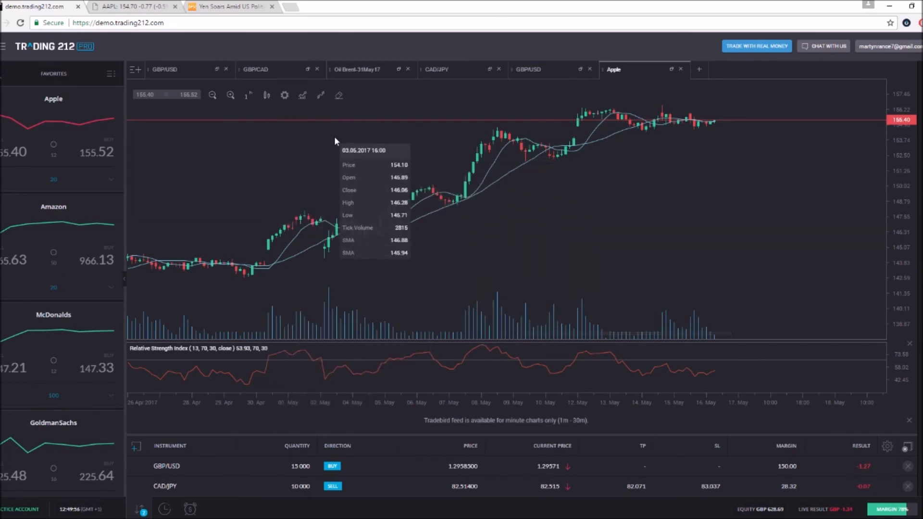
pyautogui.click(247, 95)
pyautogui.click(247, 173)
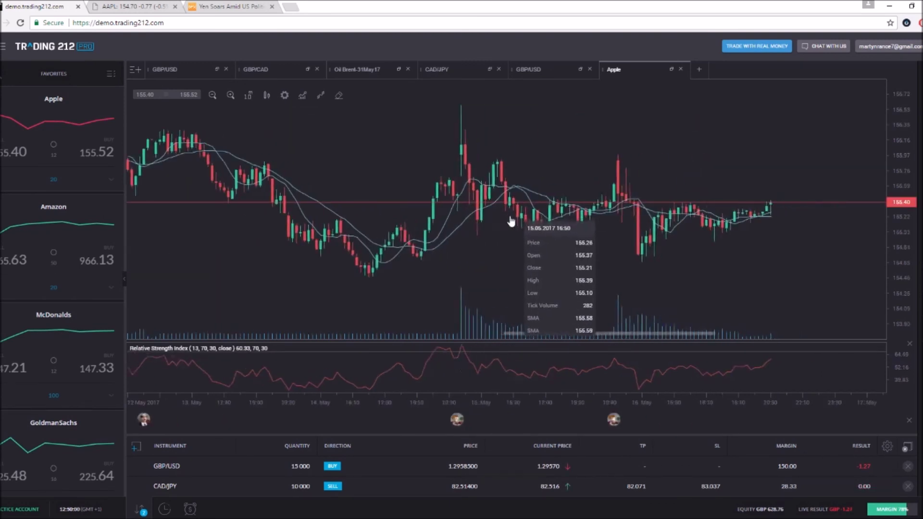
pyautogui.moveTo(570, 222); pyautogui.dragTo(458, 233)
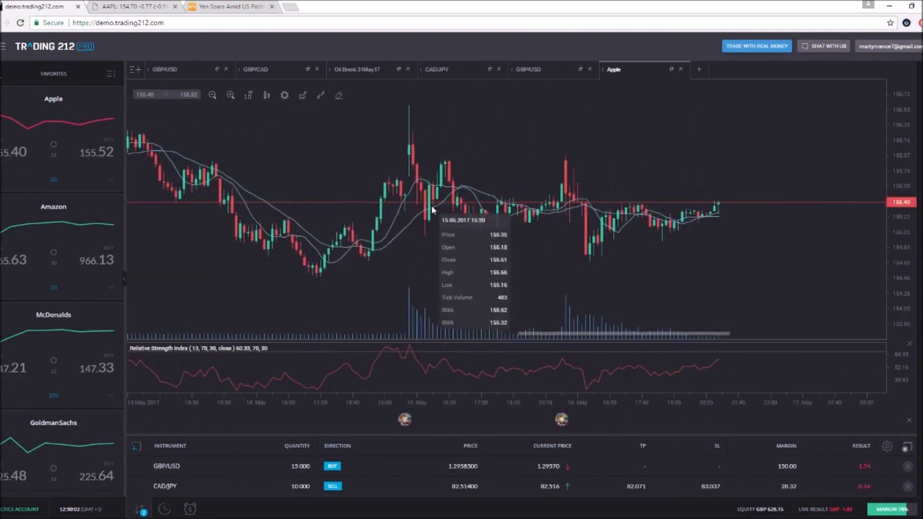
pyautogui.click(561, 421)
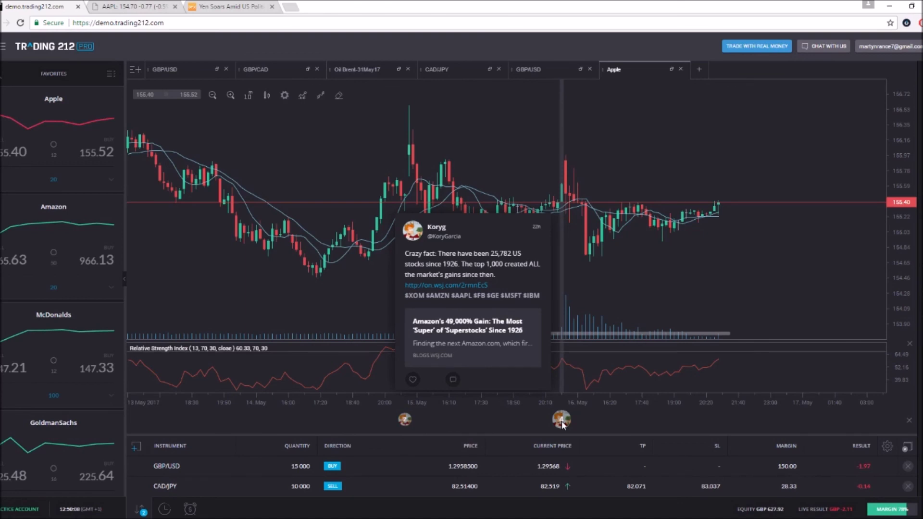
pyautogui.click(726, 221)
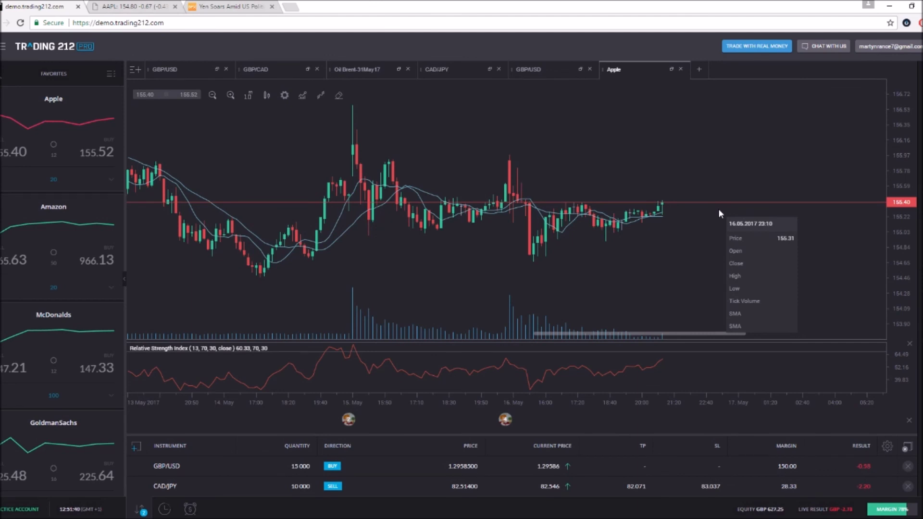
pyautogui.click(159, 94)
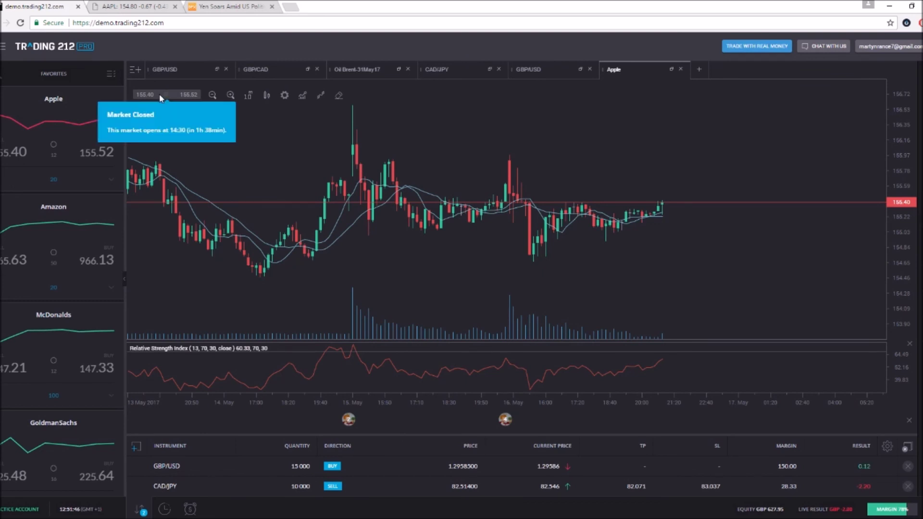